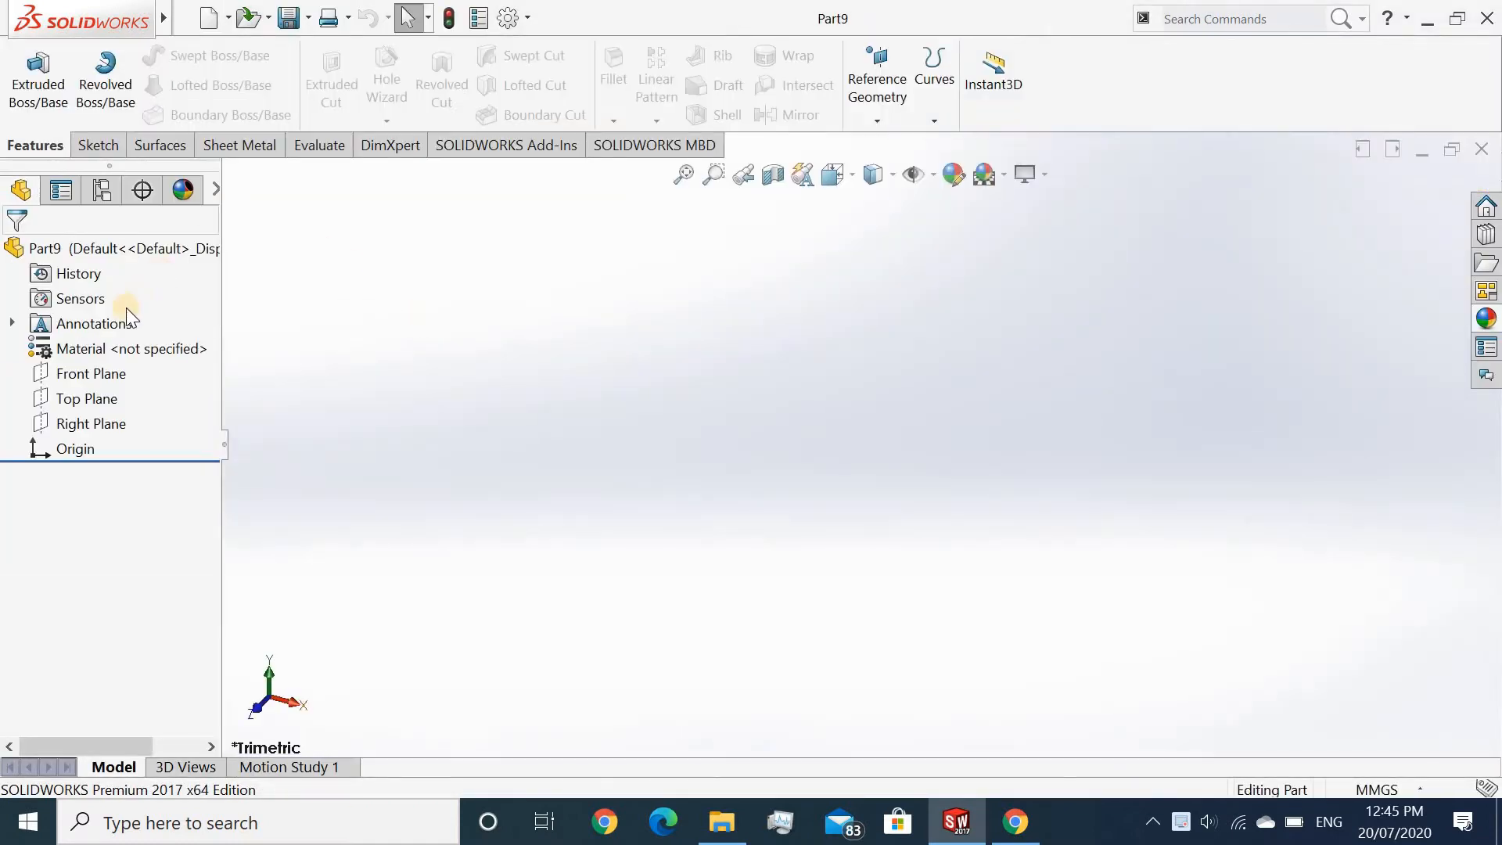
Step: Sketch a circle of about 53 mm radius centred on the origin on the Front Plane
left_click(91, 373)
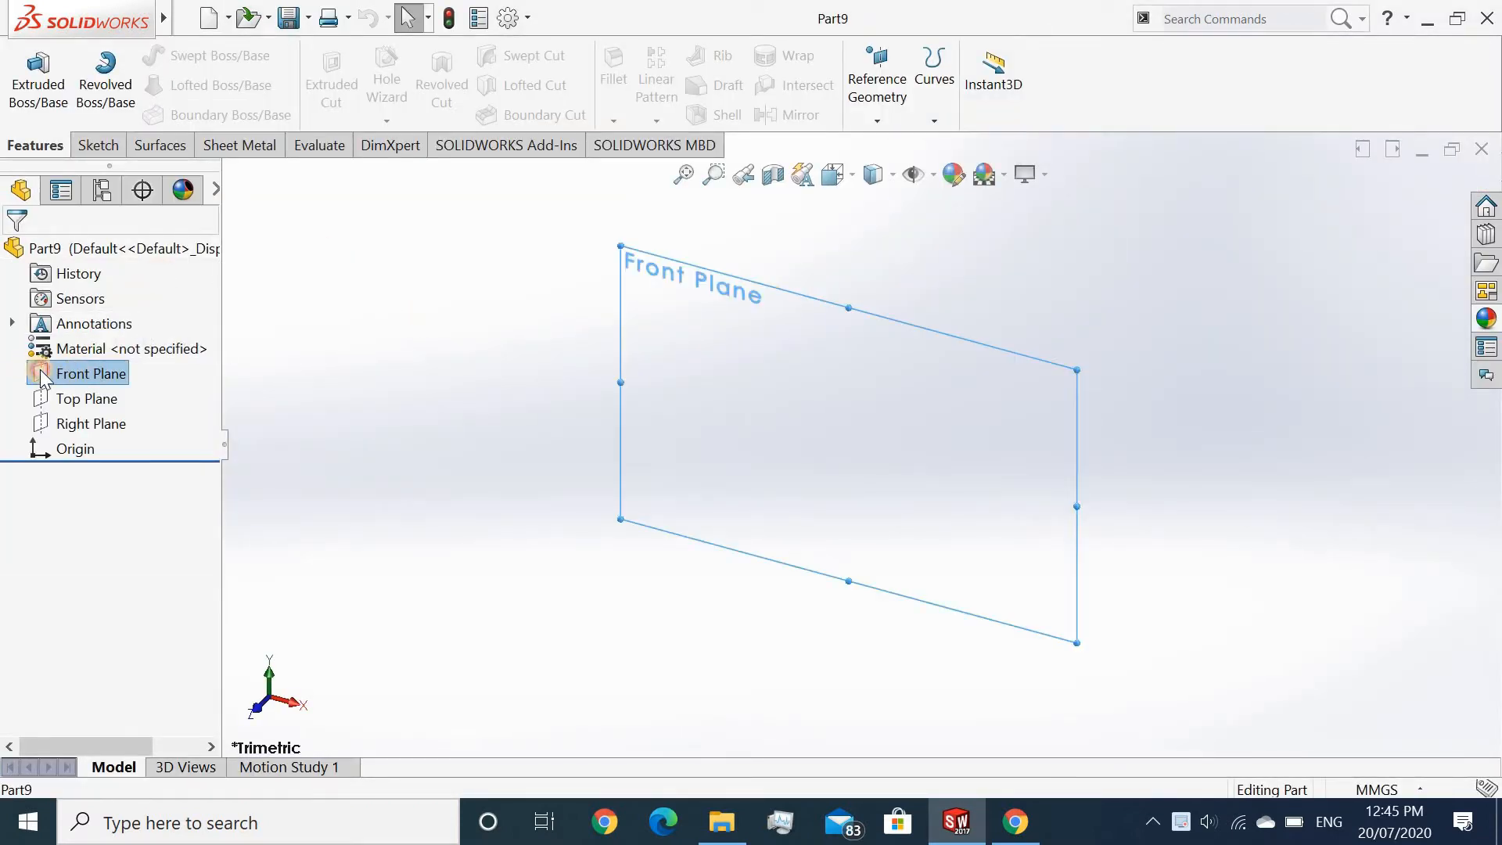
left_click(132, 339)
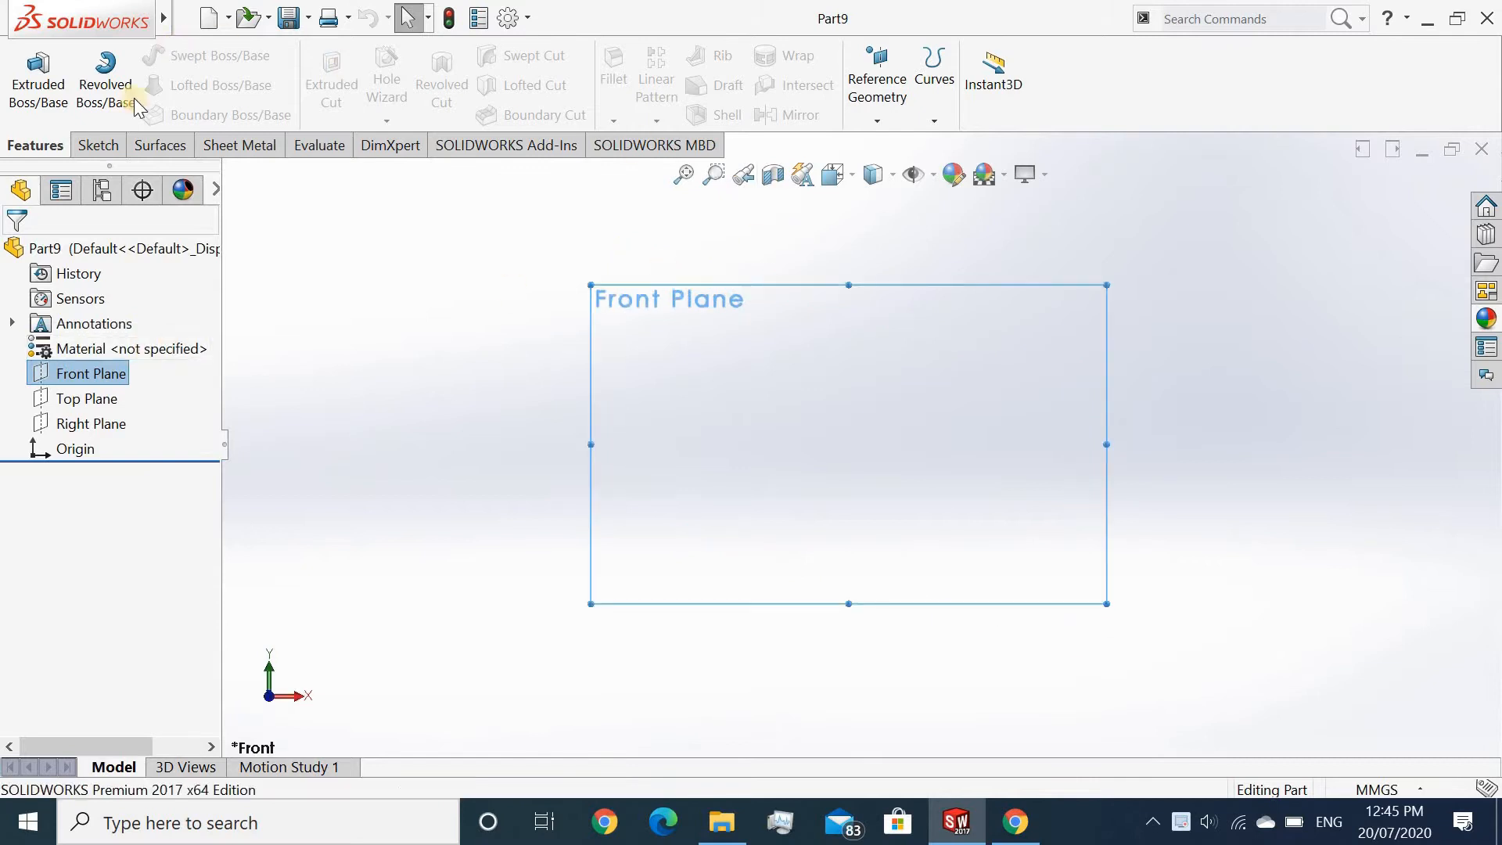
left_click(97, 144)
left_click(187, 53)
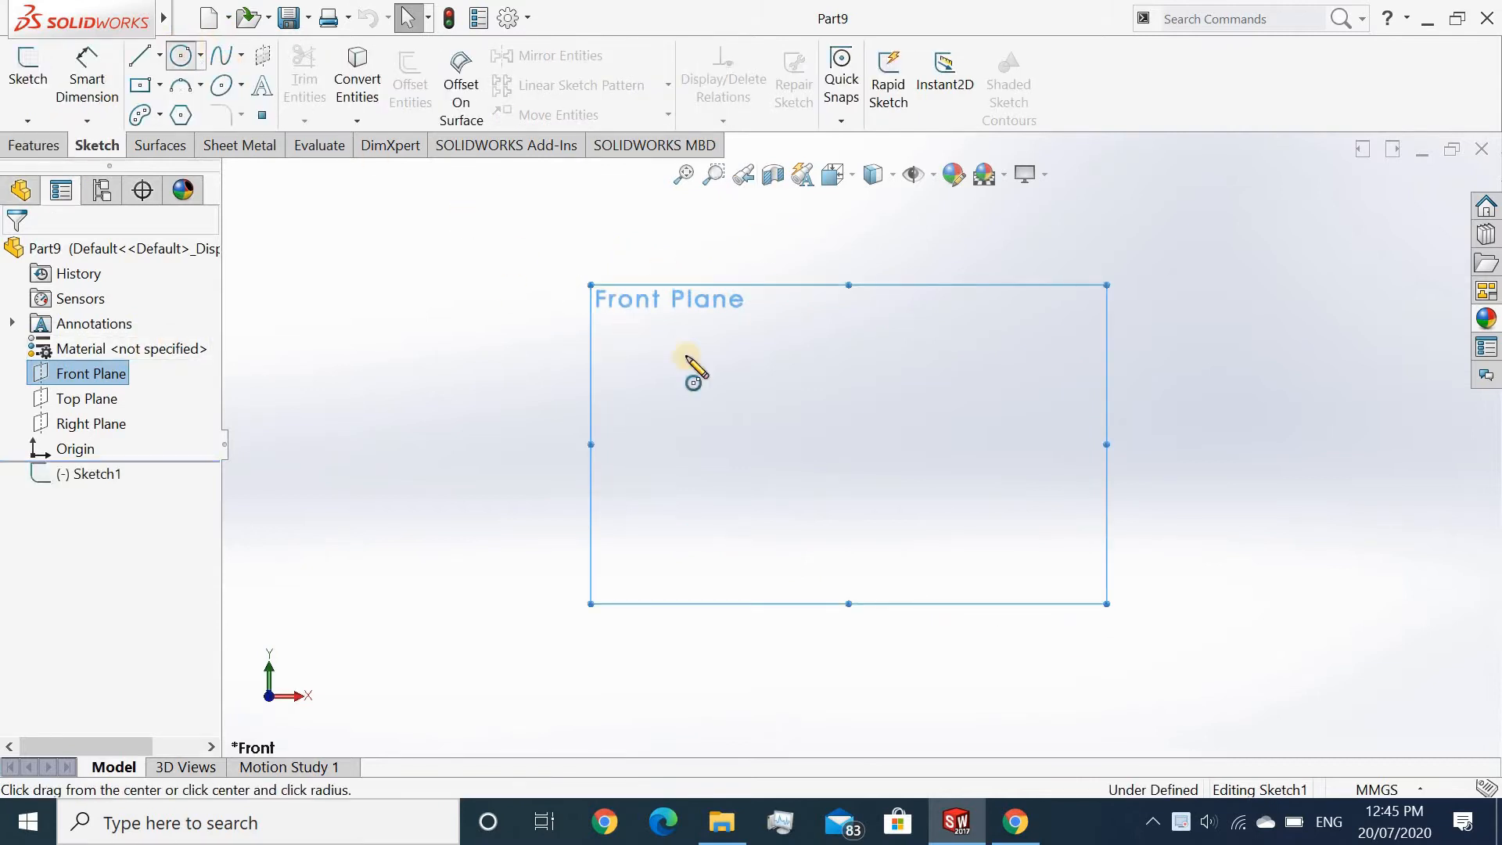
mouse_move(848, 443)
left_mouse_down()
mouse_move(855, 620)
mouse_move(848, 599)
left_mouse_up()
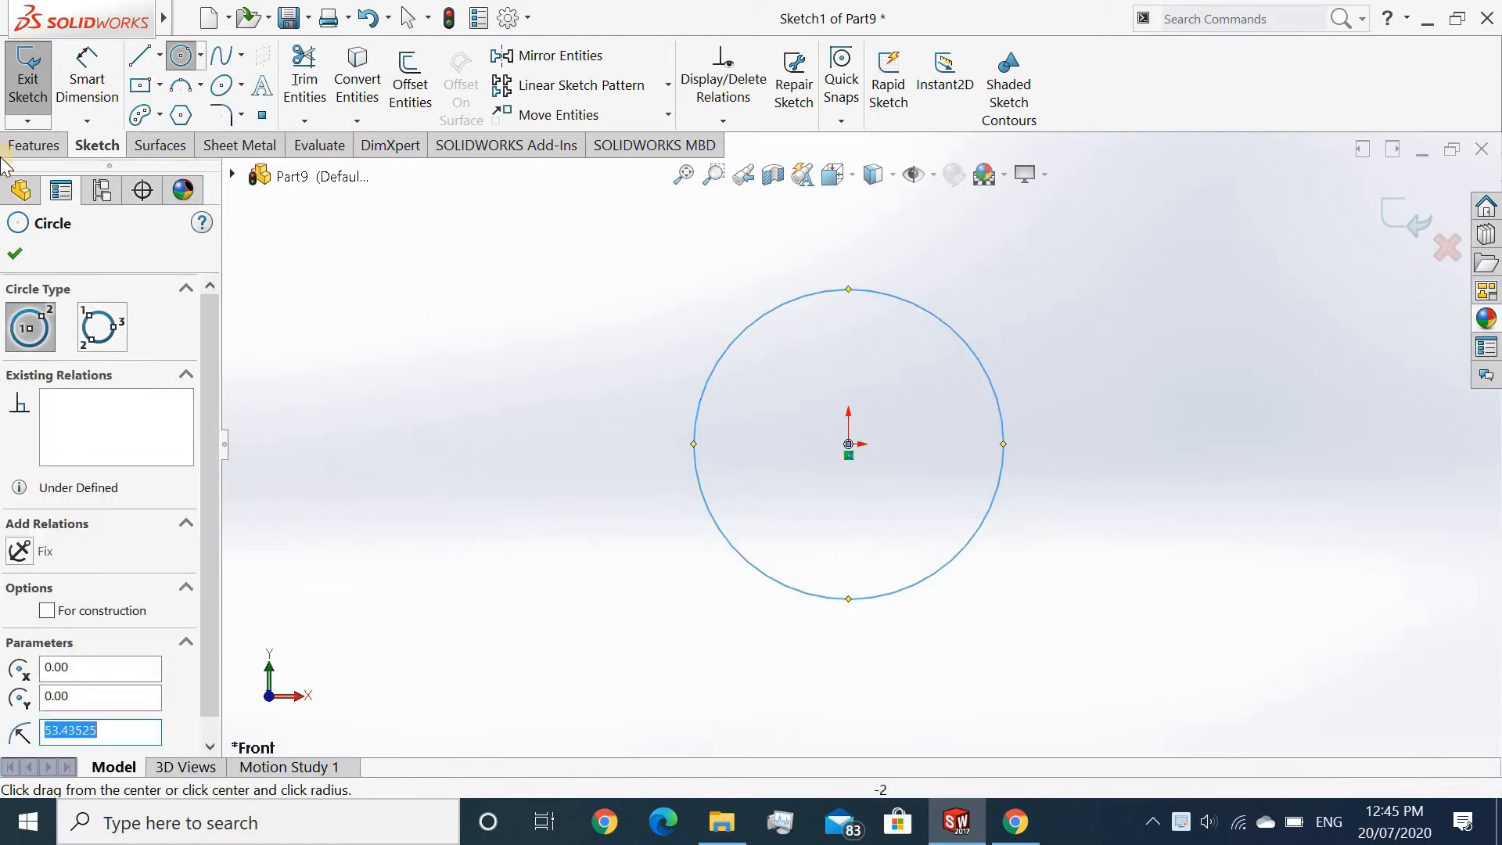
Step: Dimension the circle's diameter as 50 mm
left_click(12, 255)
left_click(87, 78)
left_click(694, 426)
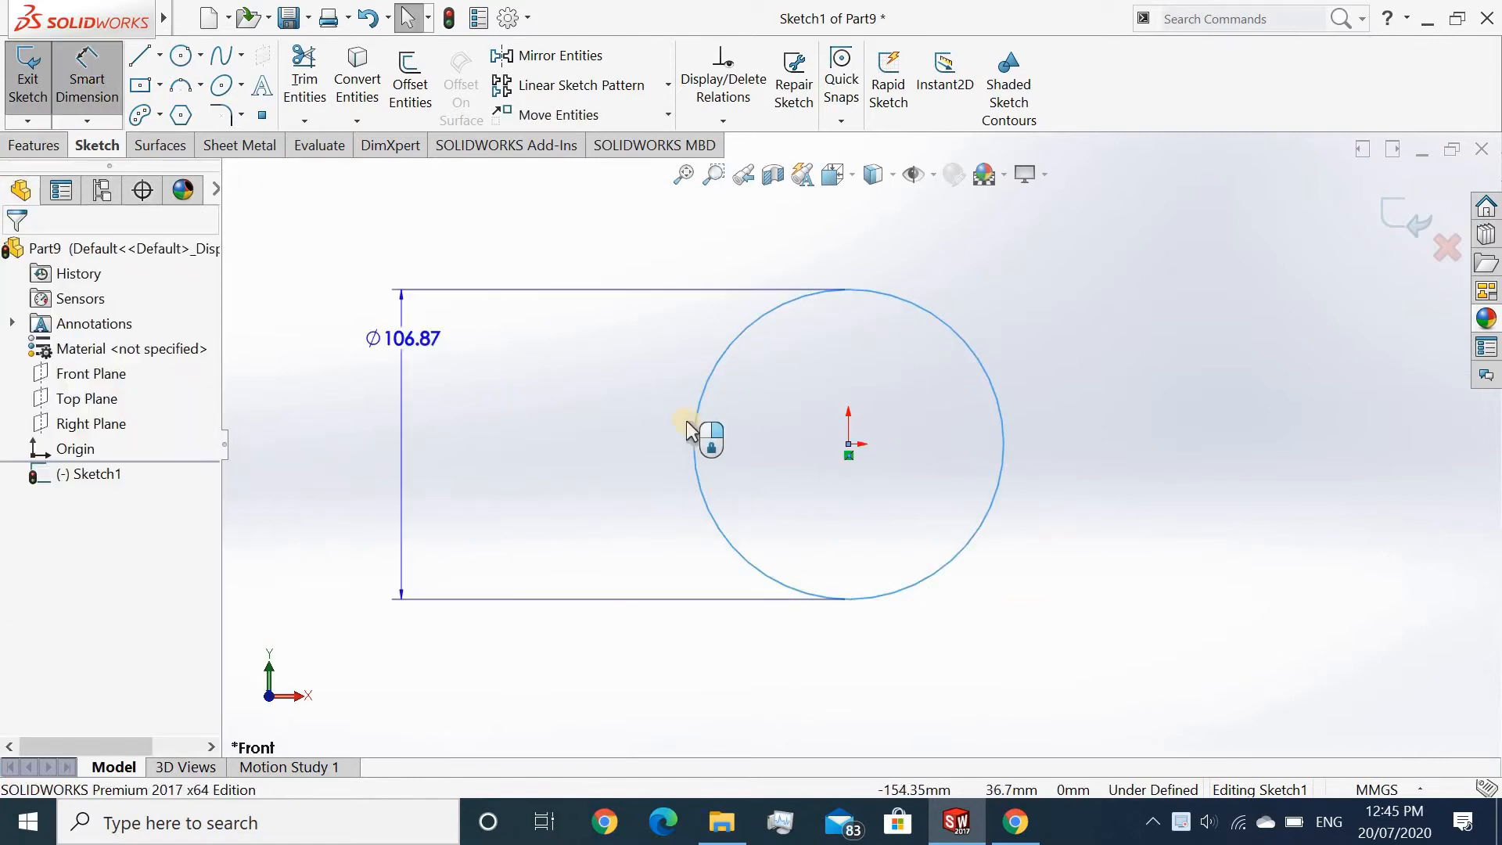
left_click(536, 430)
type("50")
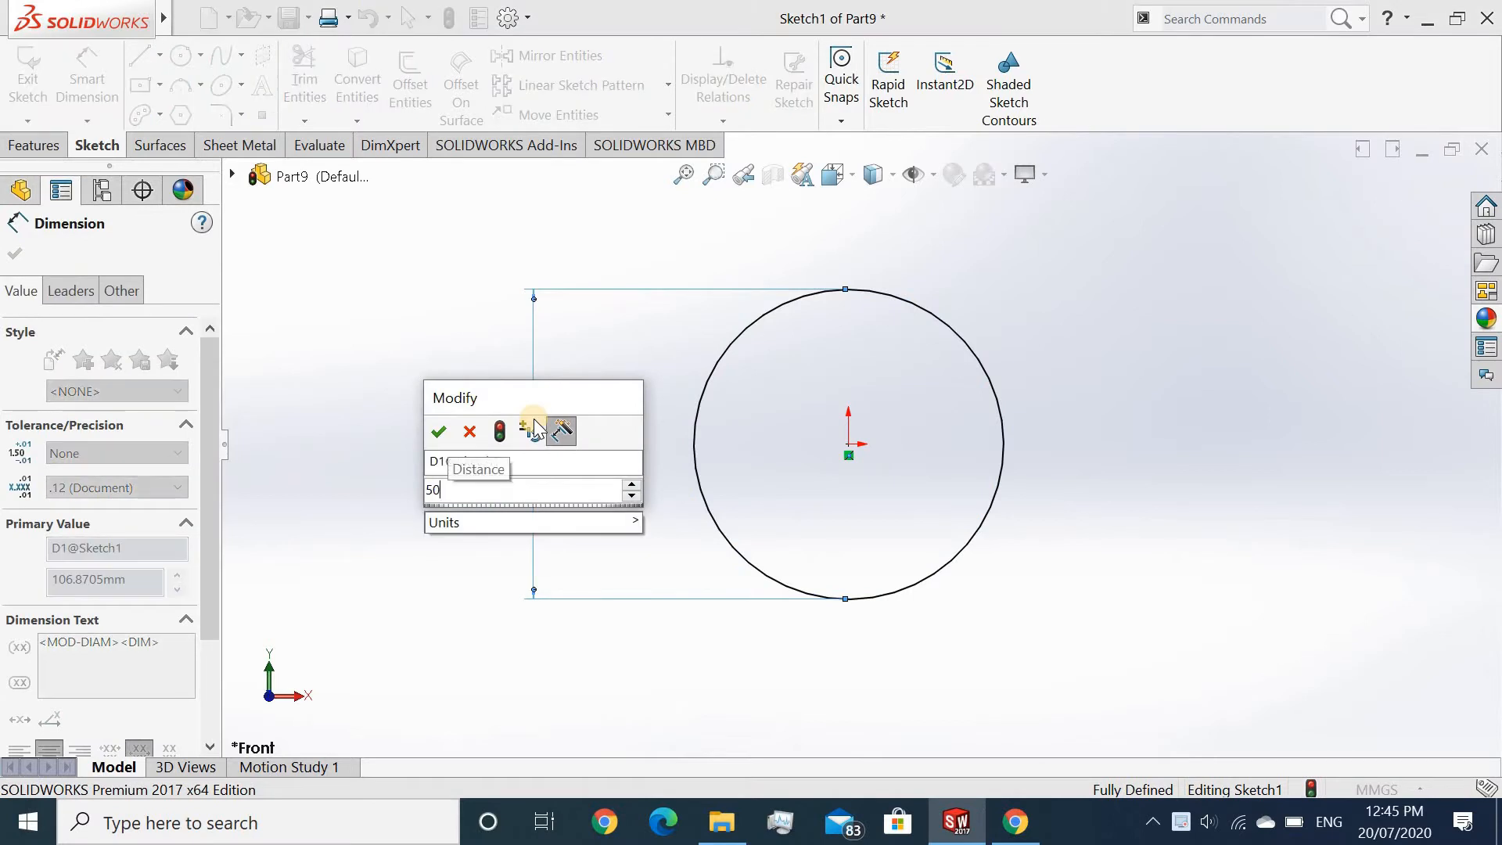
key("Return")
Step: Extrude the circle 60 mm as a blind boss with a 10° inward draft
left_click(31, 146)
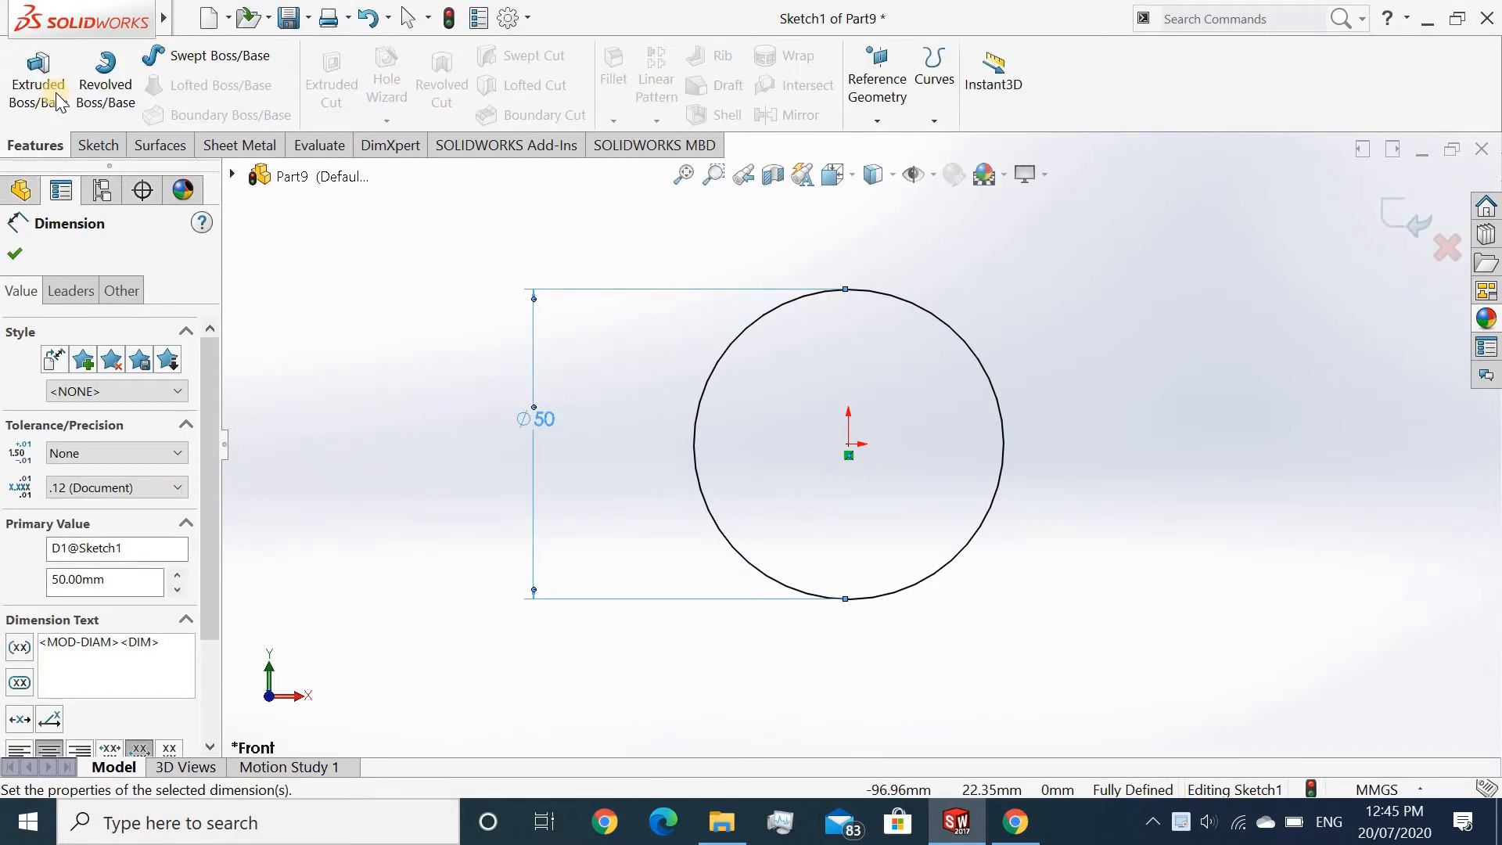
left_click(39, 78)
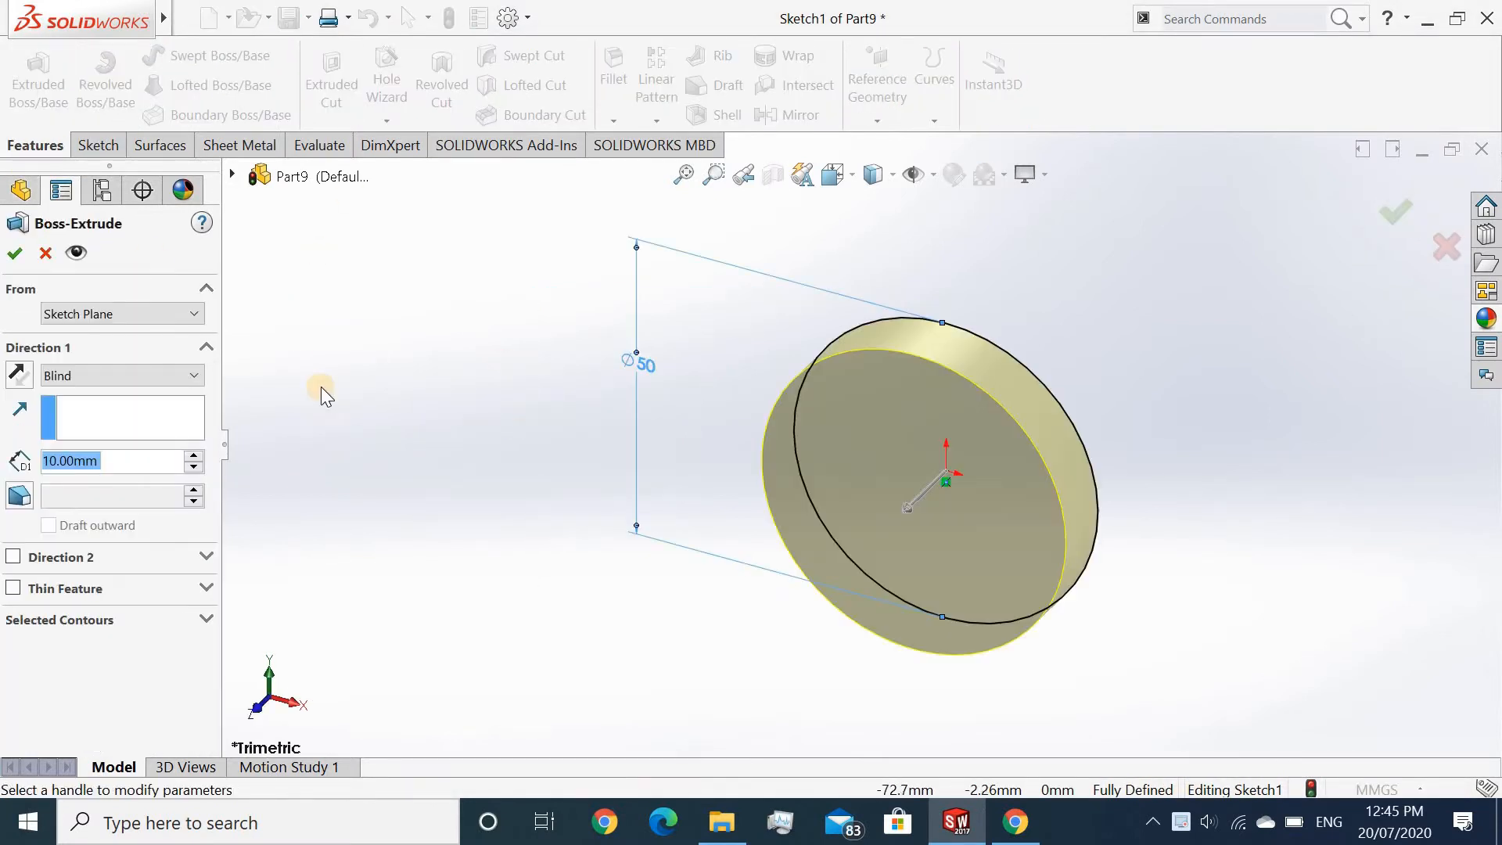
type("60")
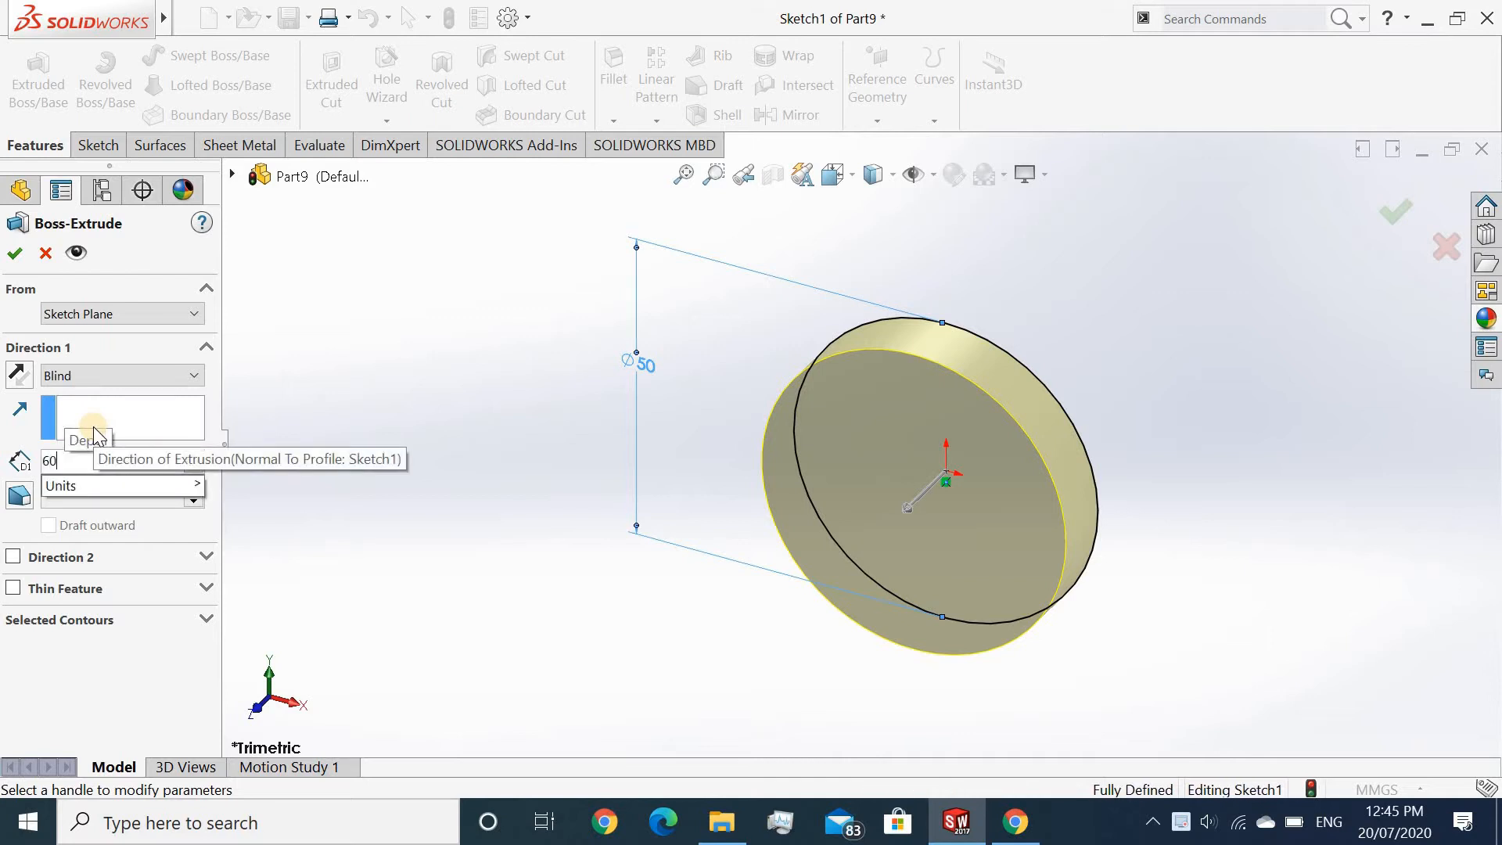
key("Return")
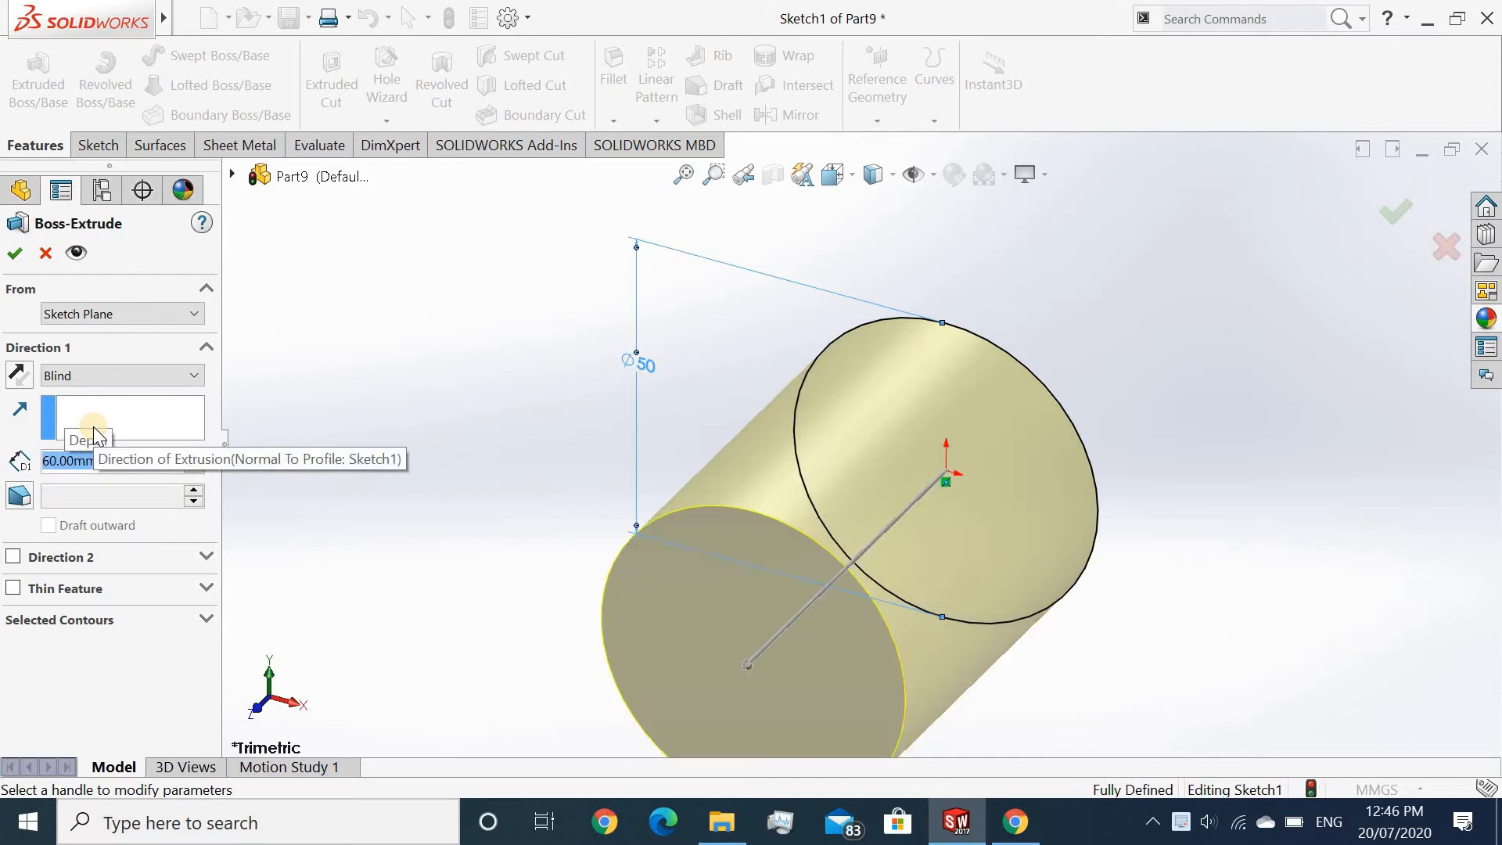
left_click(31, 494)
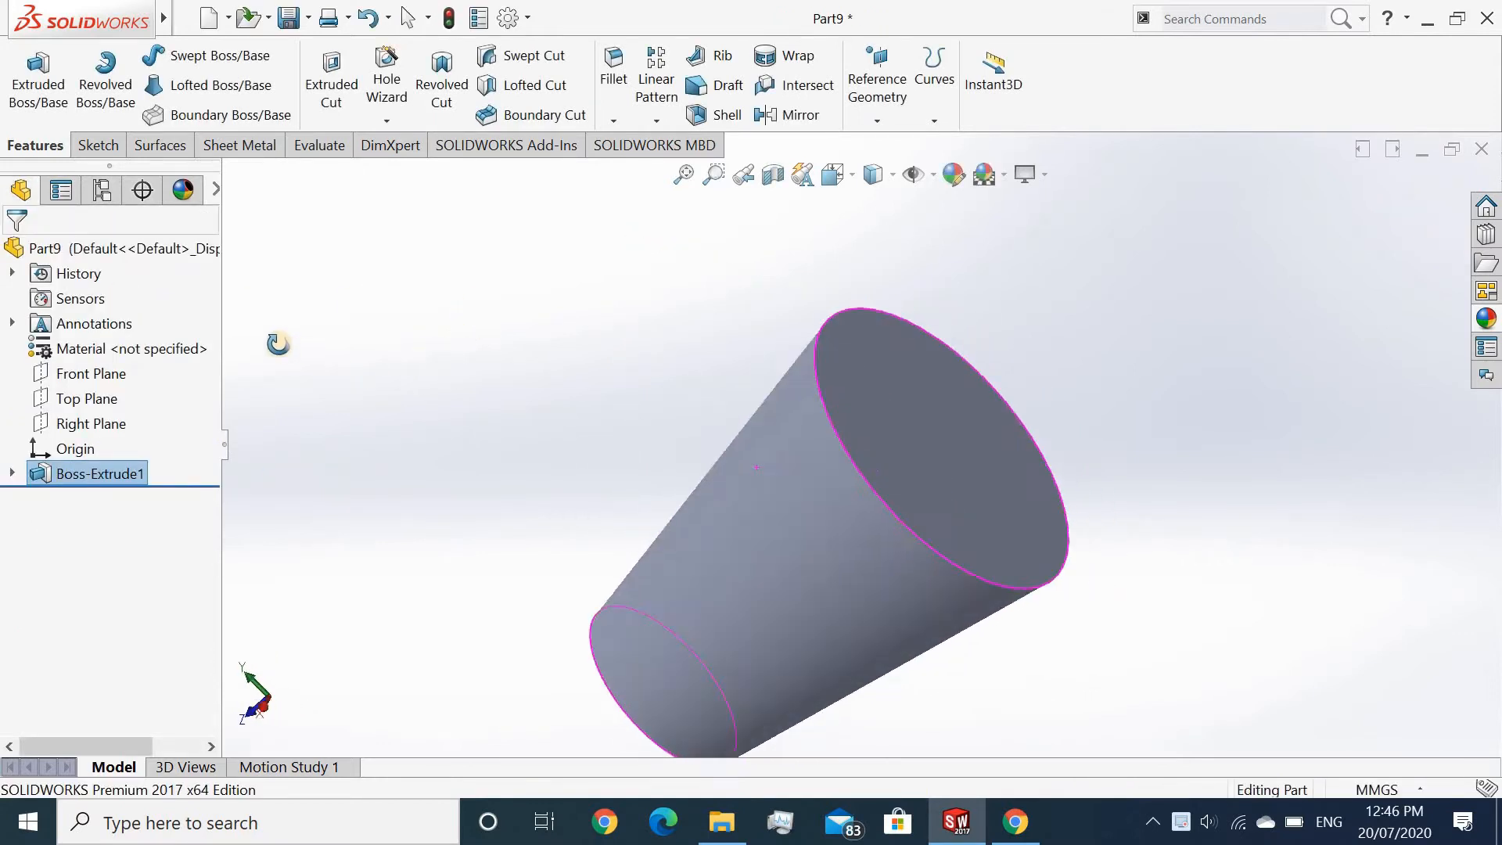
Step: Sketch a circle of about 19.6 mm radius centred on the origin on the Front Plane, at the solid's wide end
middle_click_drag(278, 344, 655, 406)
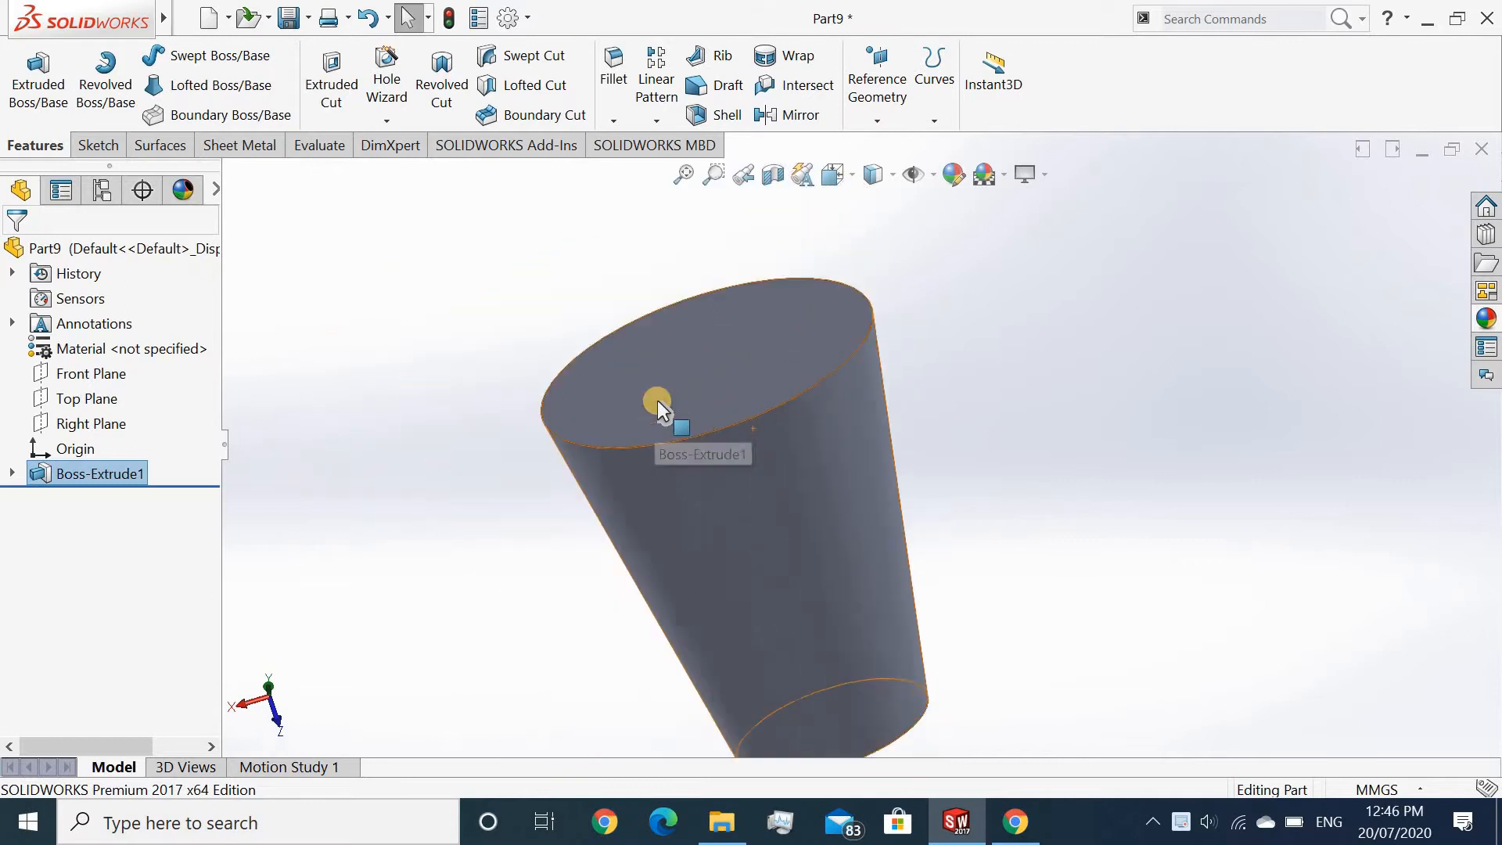
scroll(657, 400, "up", 1)
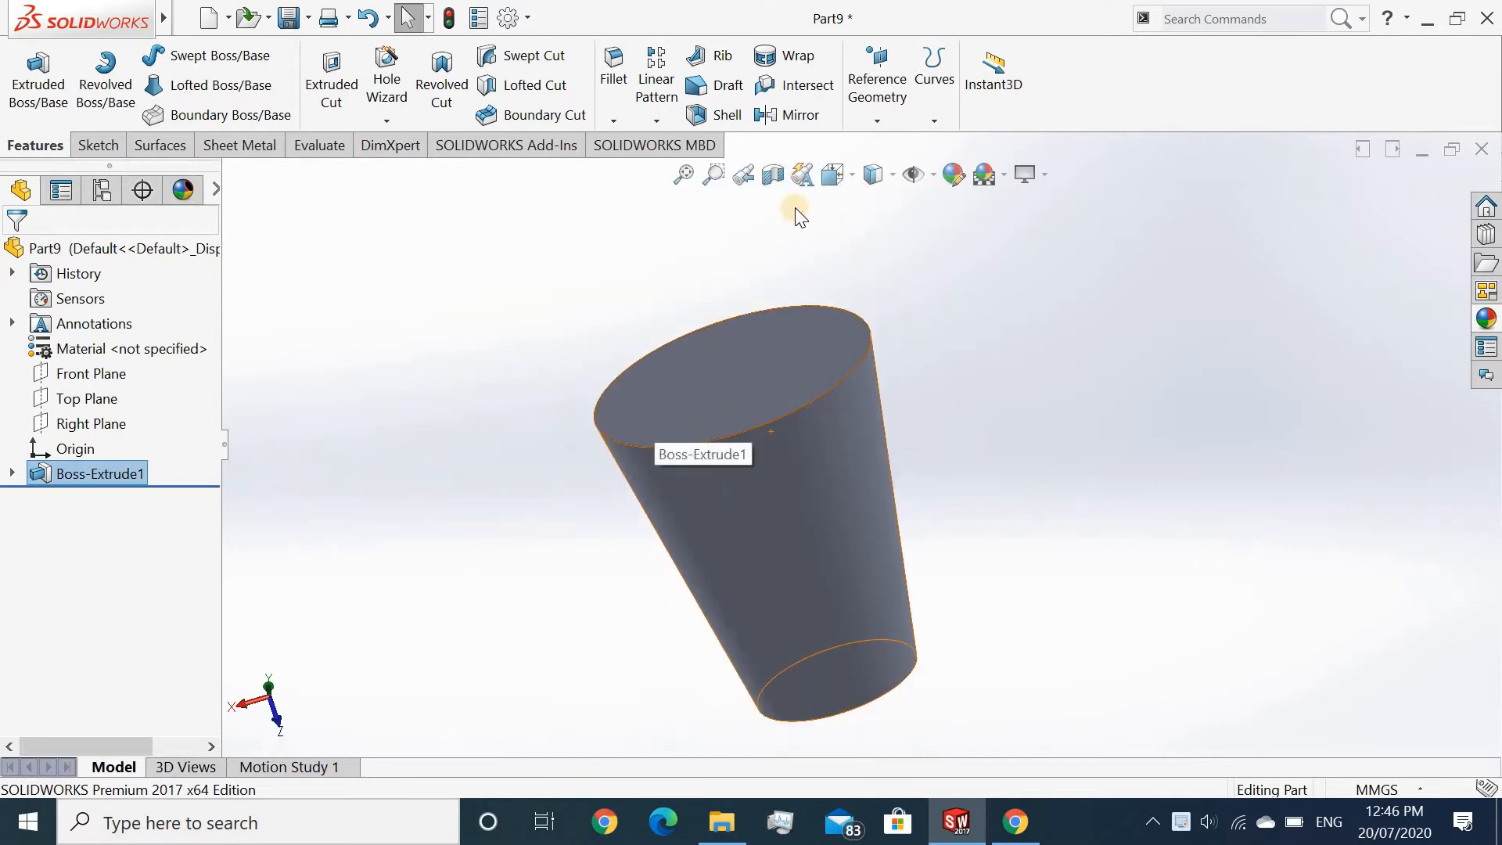
left_click(43, 376)
left_click(156, 350)
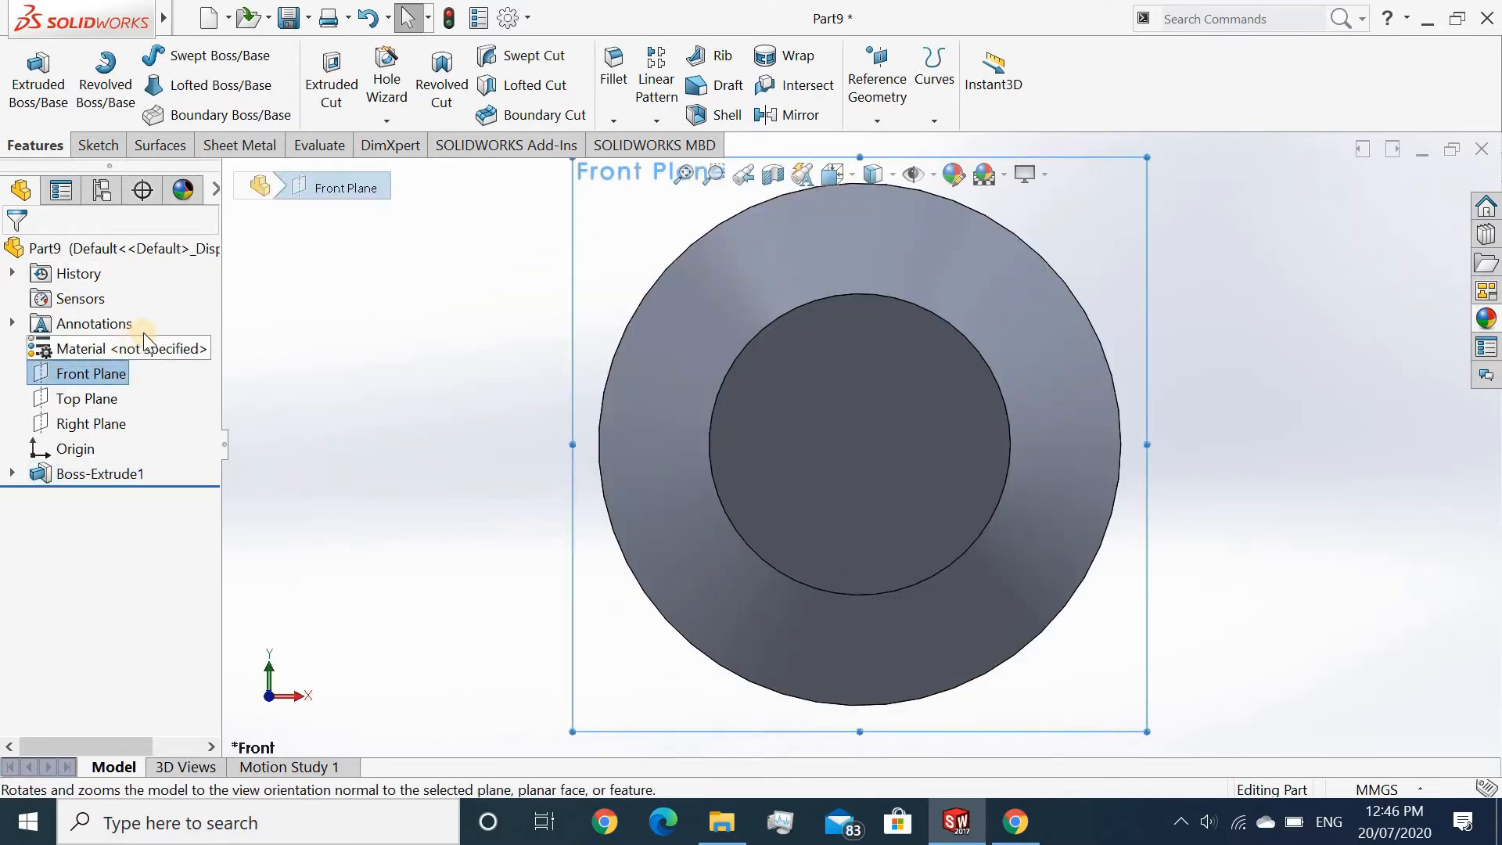
middle_click_drag(496, 342, 527, 350)
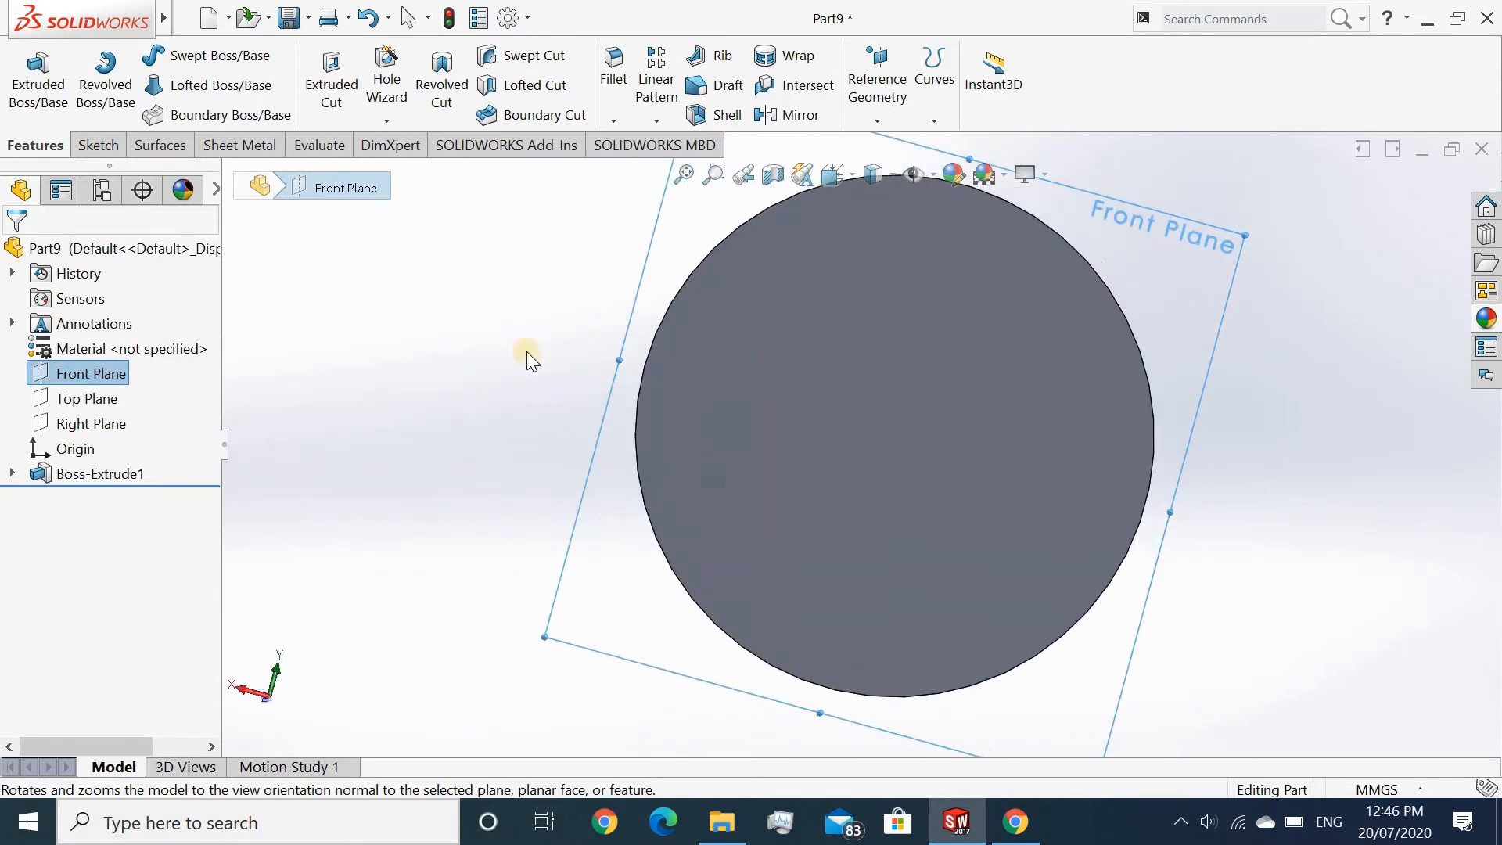
left_click(97, 145)
left_click(181, 56)
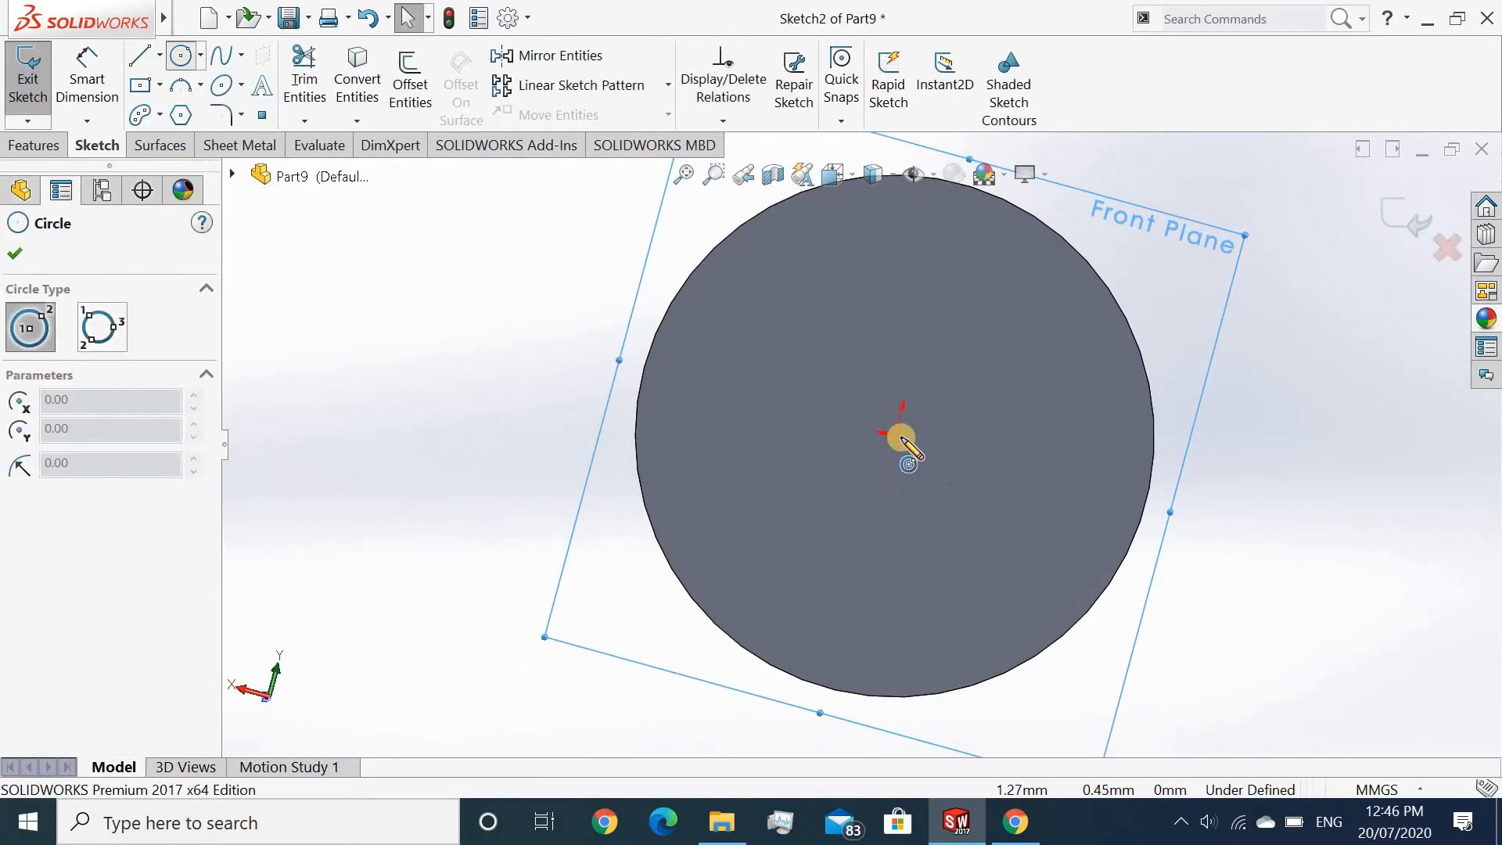
left_click_drag(896, 436, 971, 629)
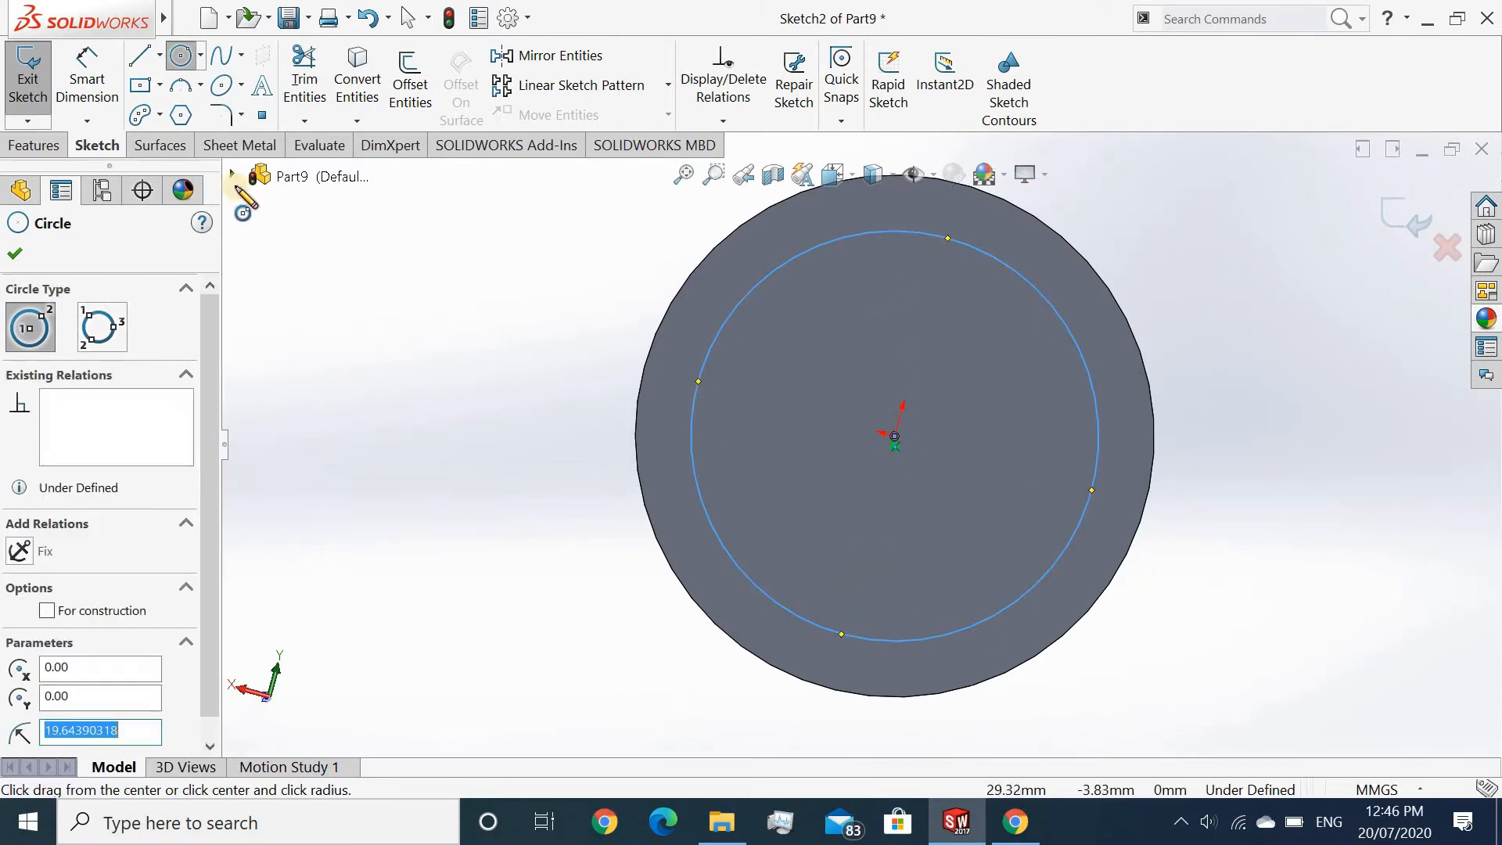
Step: Dimension the inner circle's diameter as 48 mm
left_click(113, 79)
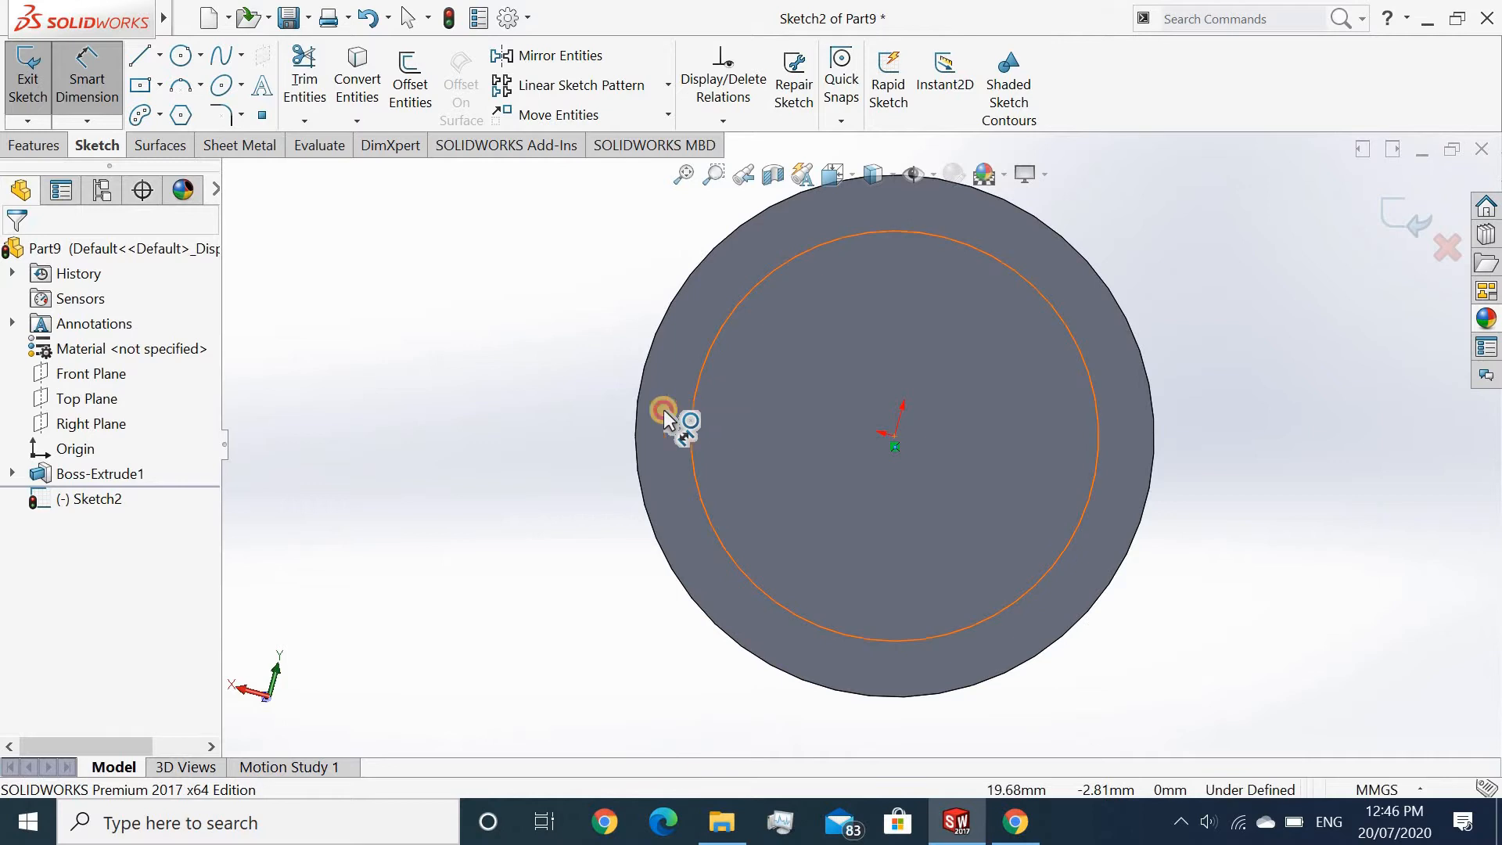
left_click(691, 412)
left_click(505, 419)
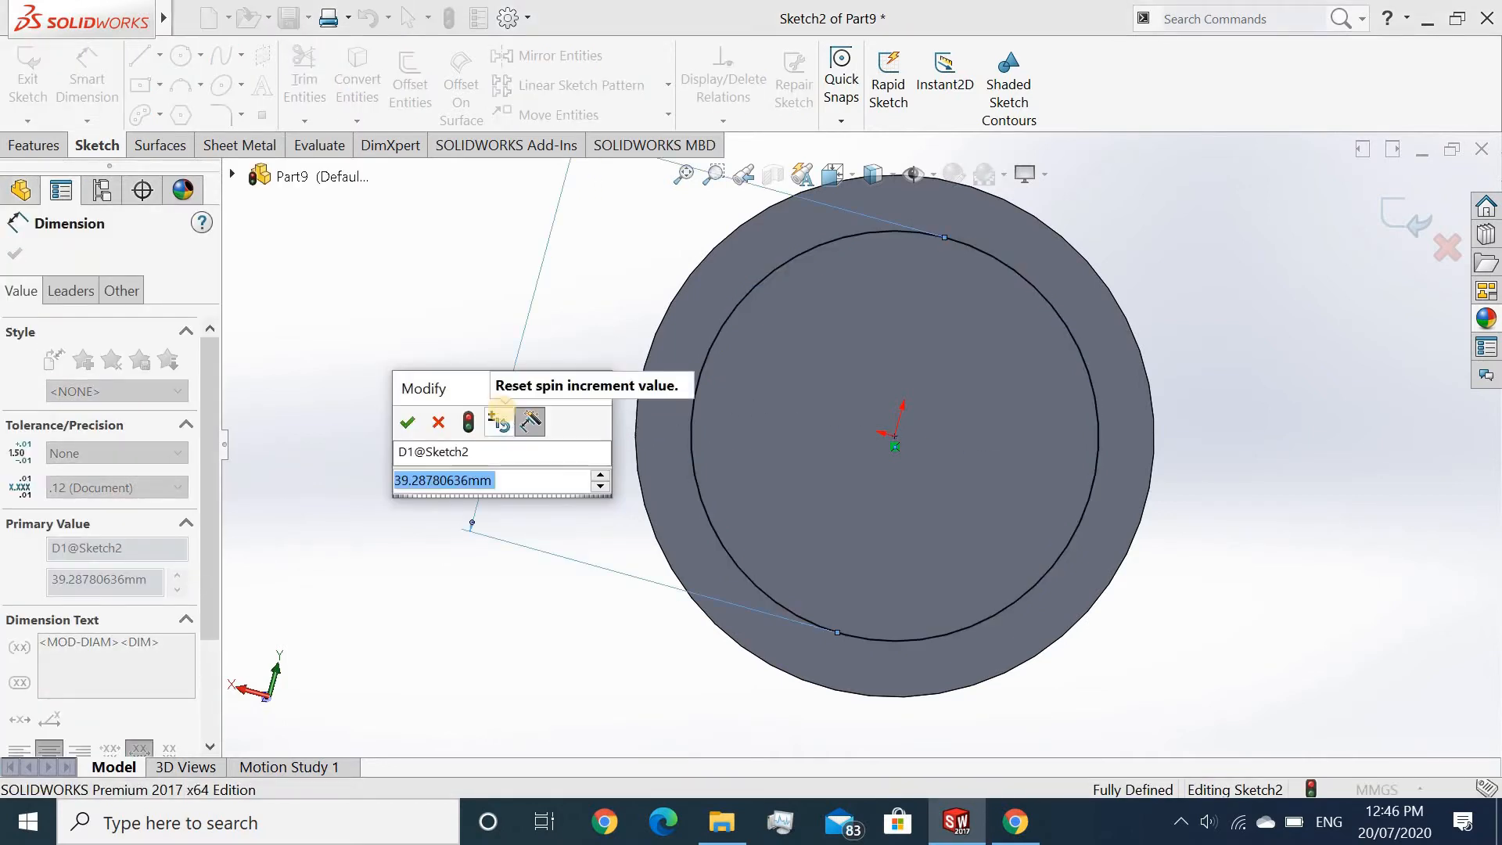
type("48")
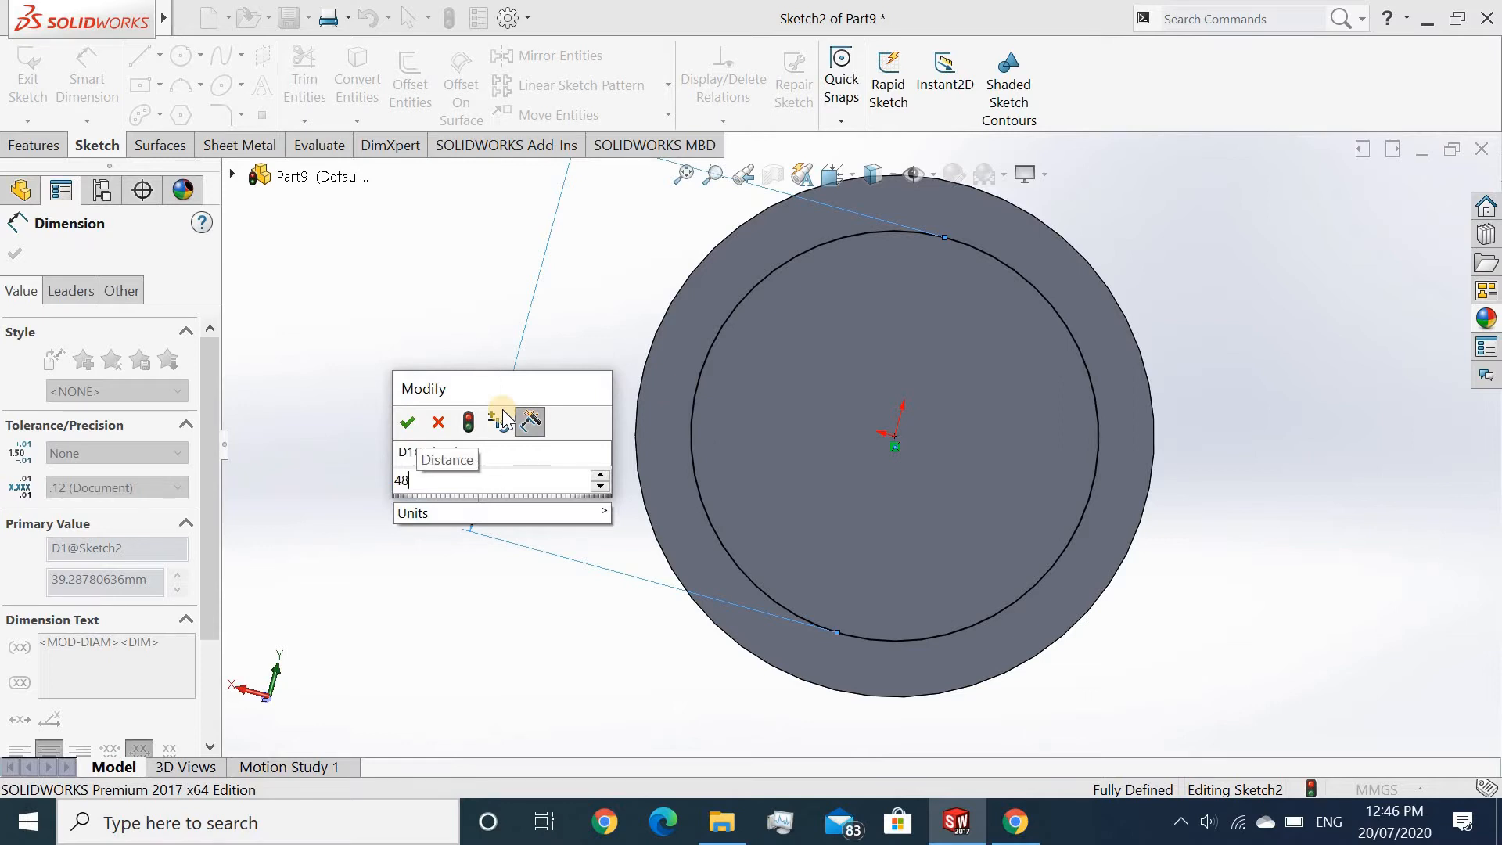
key("Return")
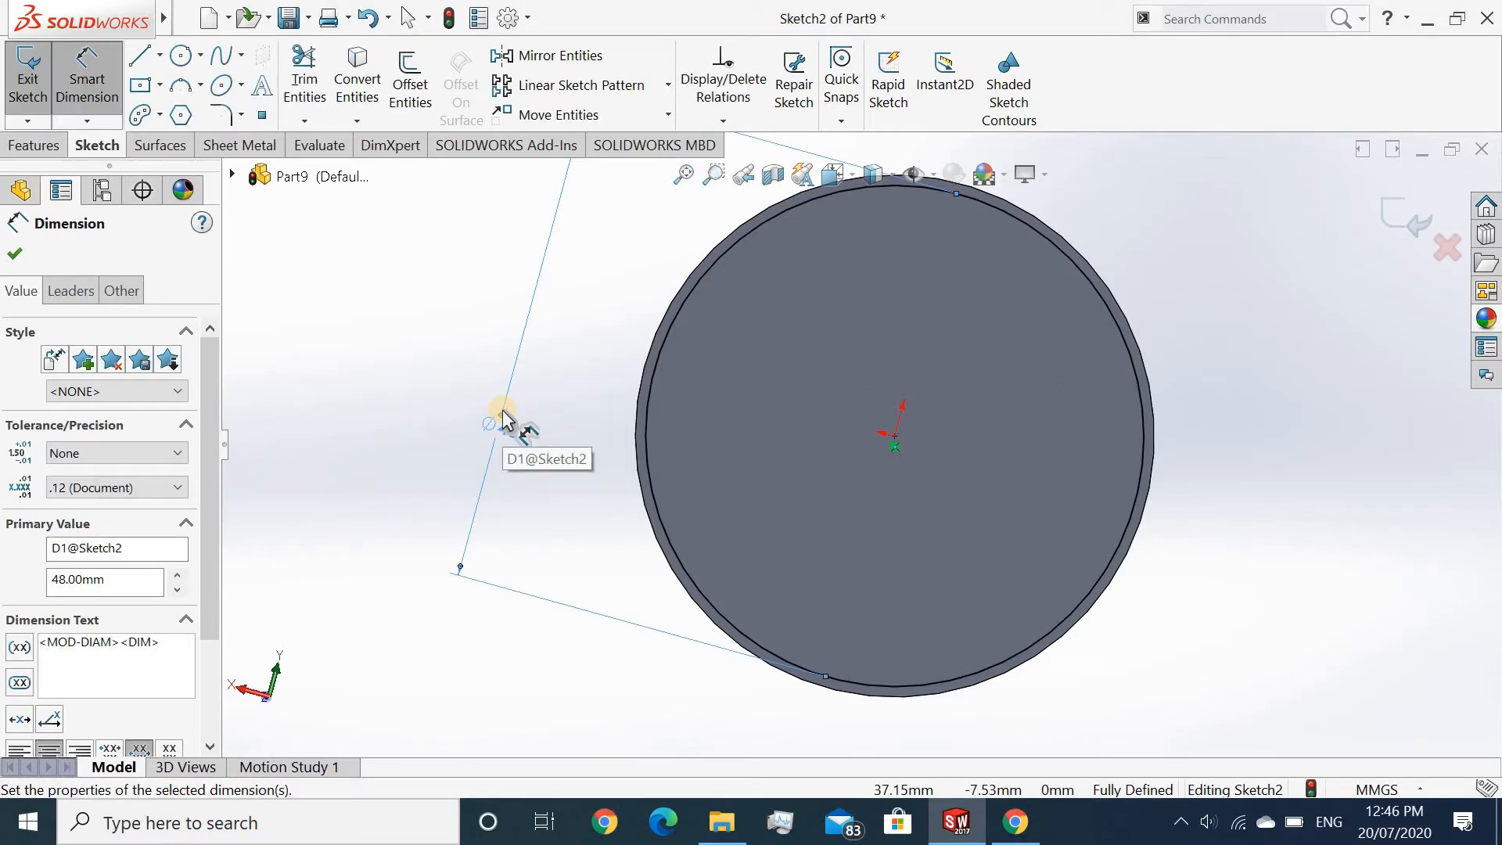
left_click(14, 253)
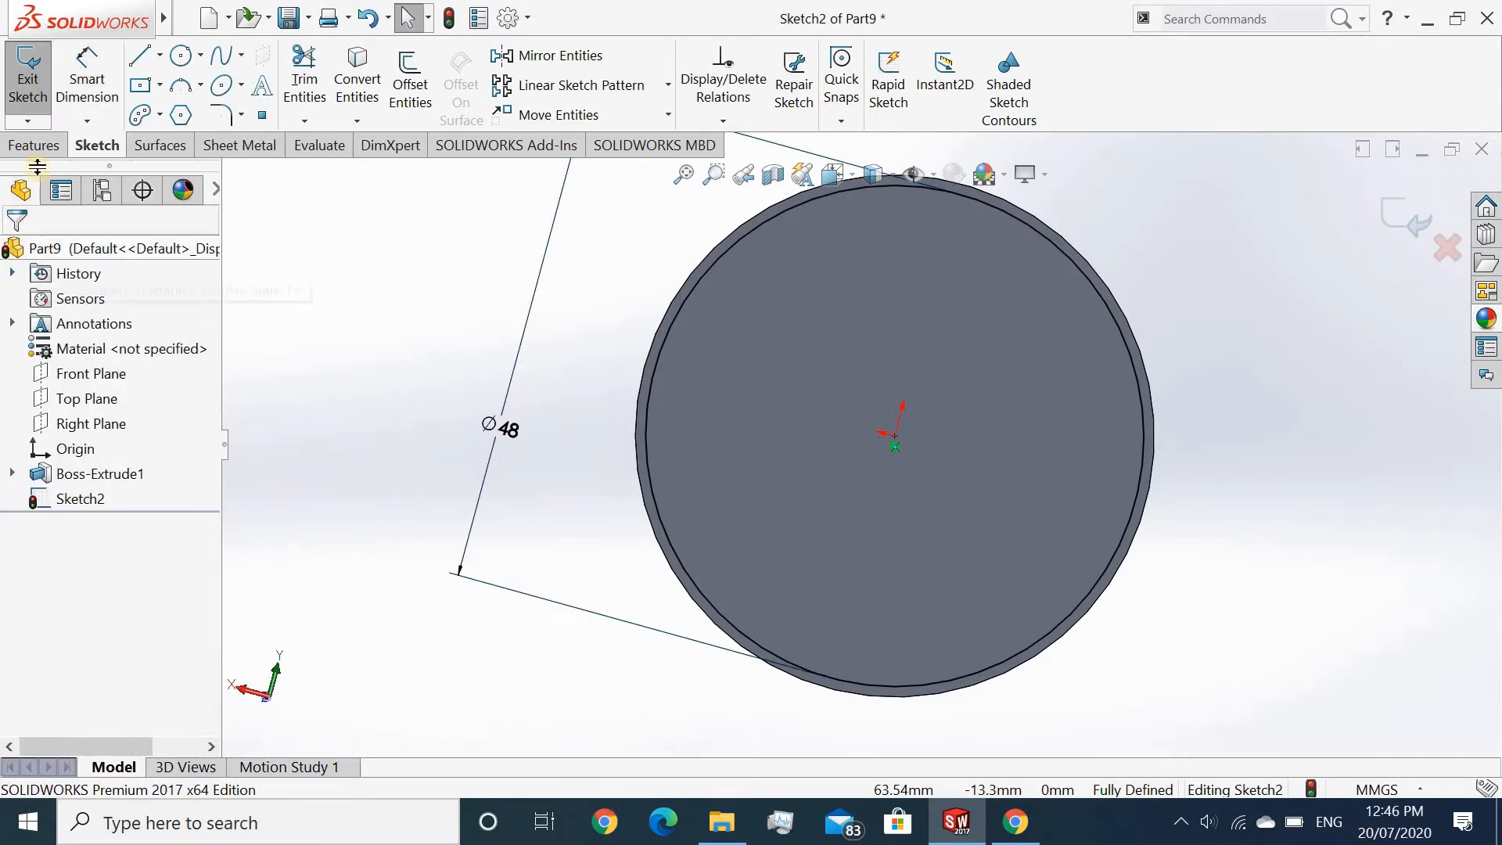
Step: Cut-extrude the 48 mm circle 58 mm deep into the tapered body, reversing the direction and applying a 10° inward draft
left_click(34, 145)
left_click(331, 78)
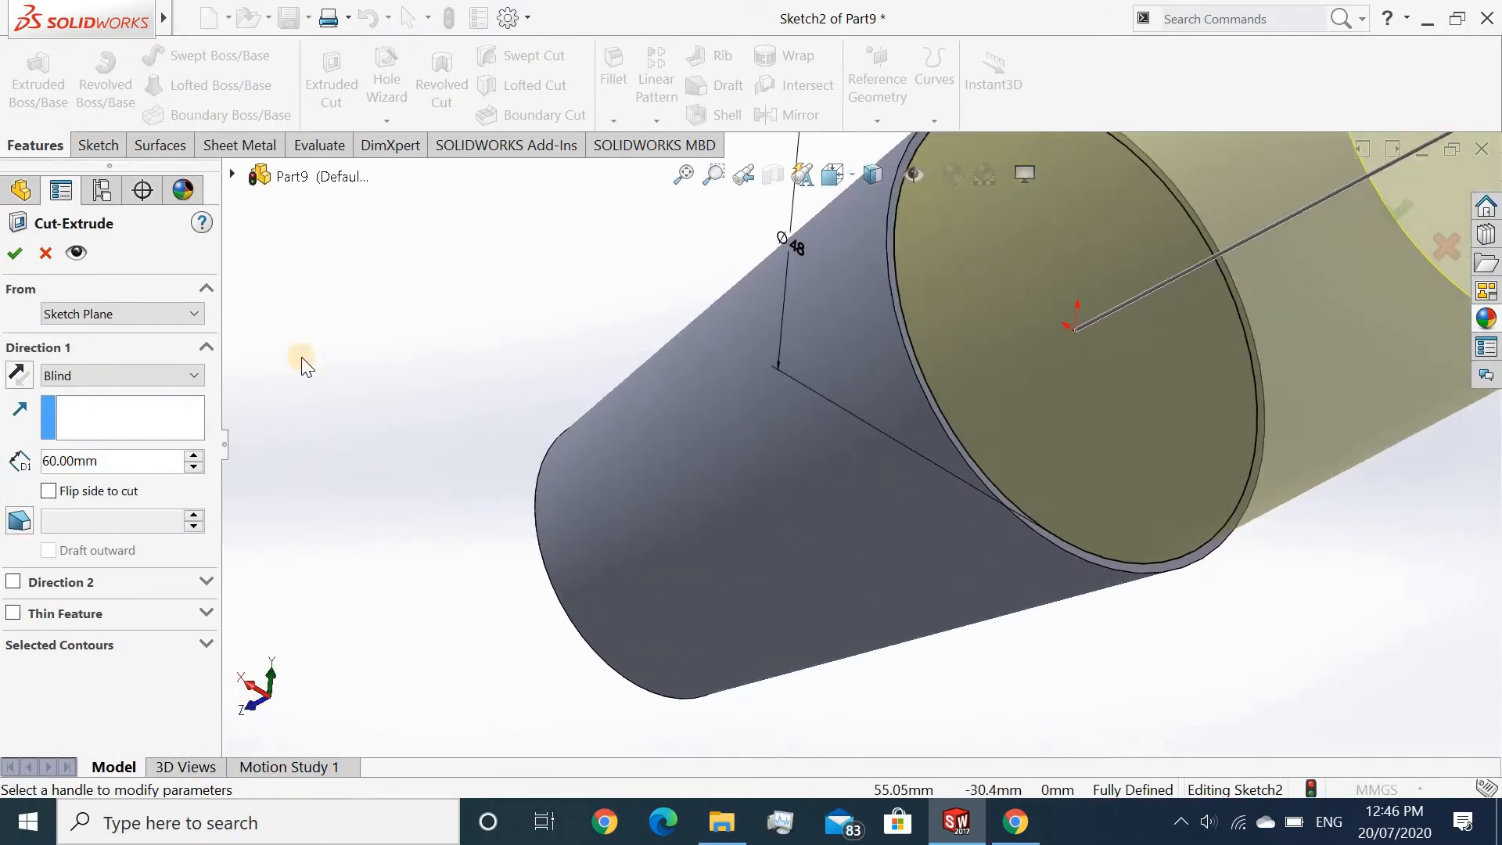
left_click(19, 374)
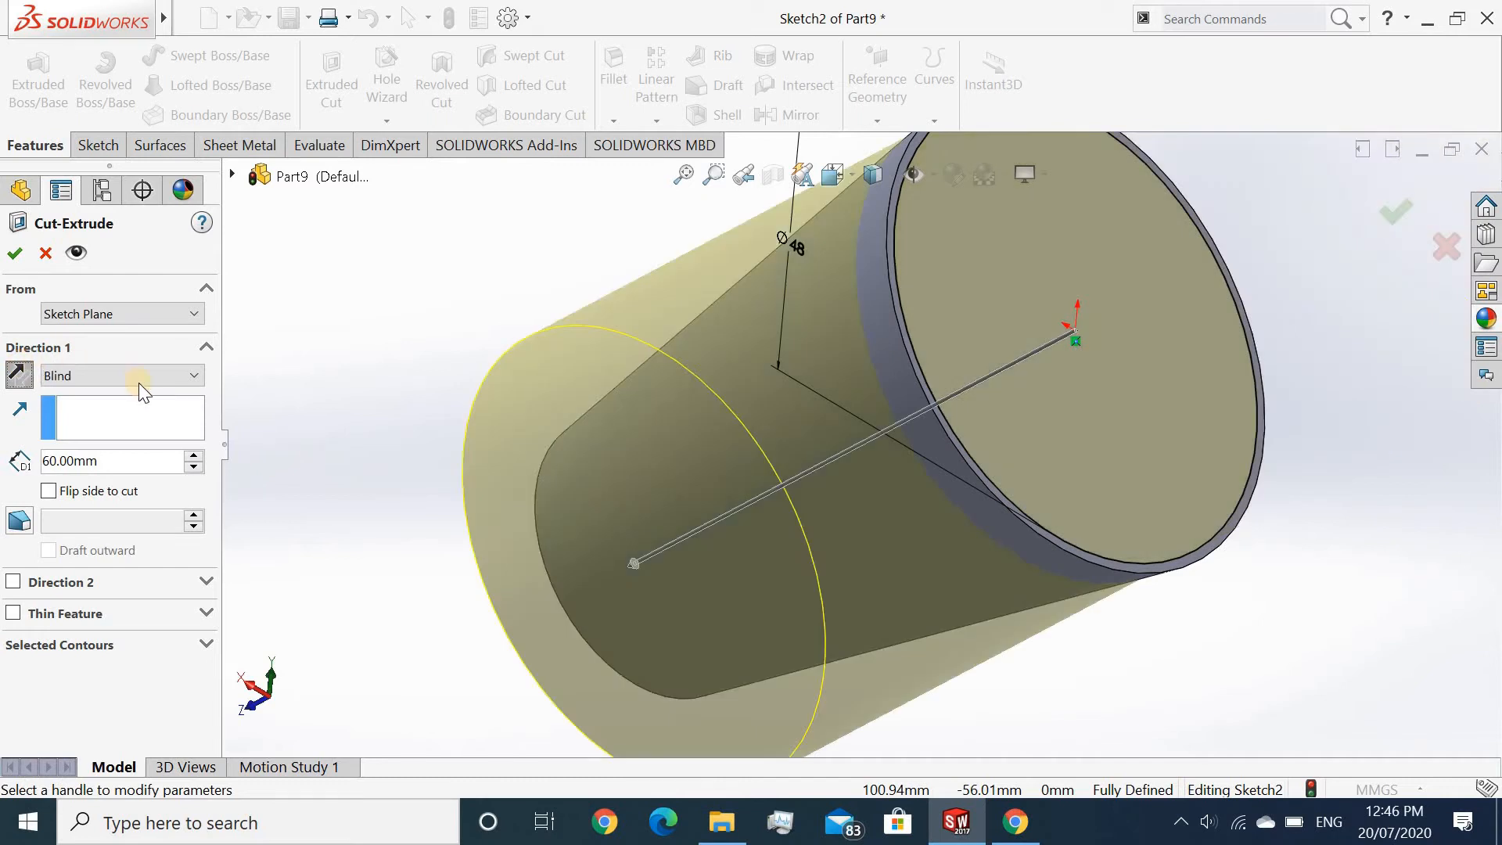
left_click(21, 520)
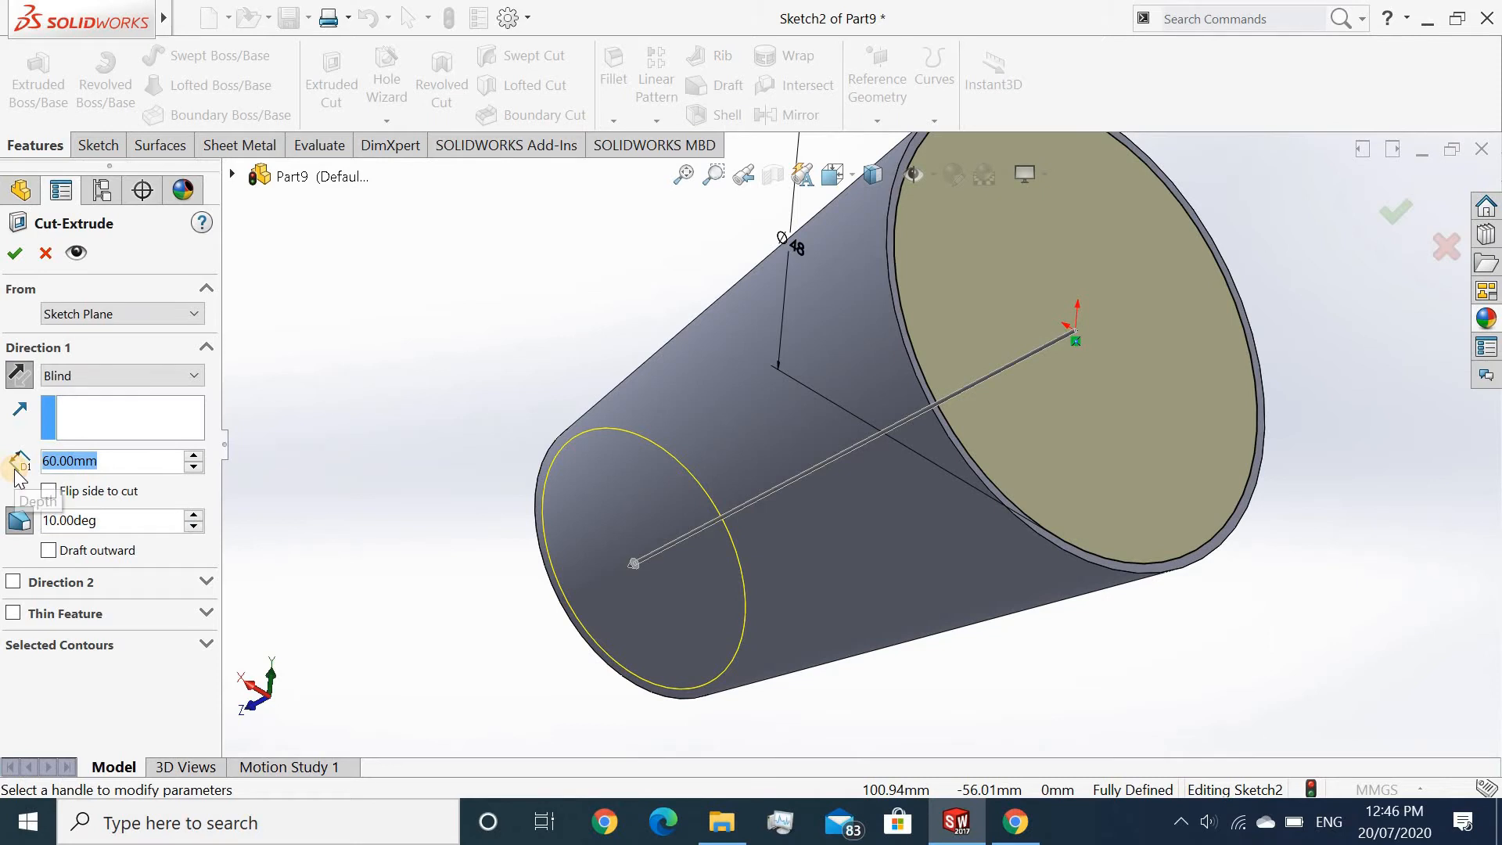
type("58")
key("Return")
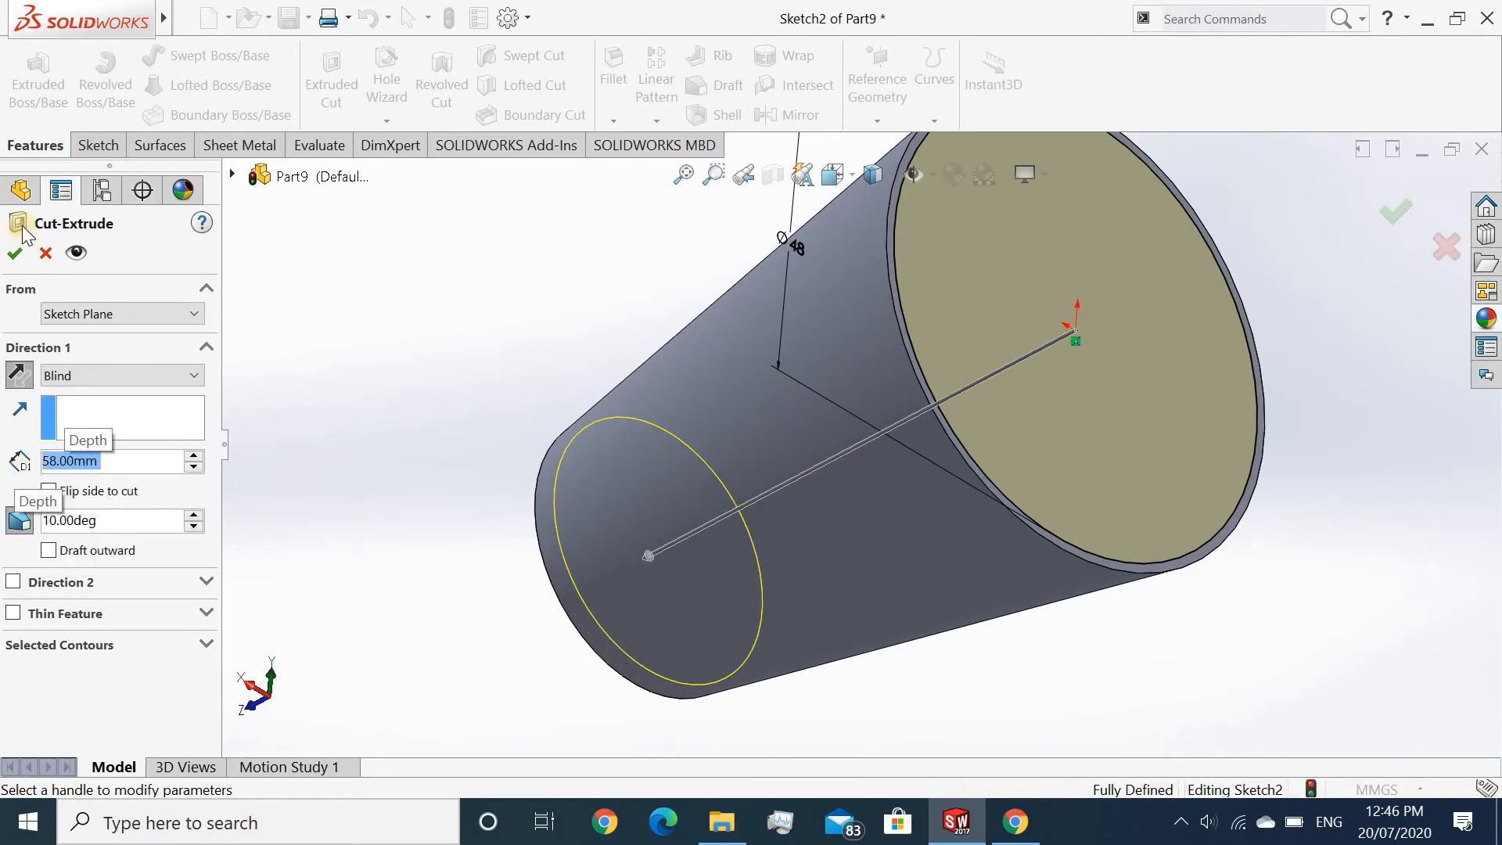
left_click(17, 252)
Step: Sketch a circle of about 26.7 mm radius on the cup's rim face, centred on the origin and outside the rim
middle_click_drag(261, 319, 658, 280)
key("f")
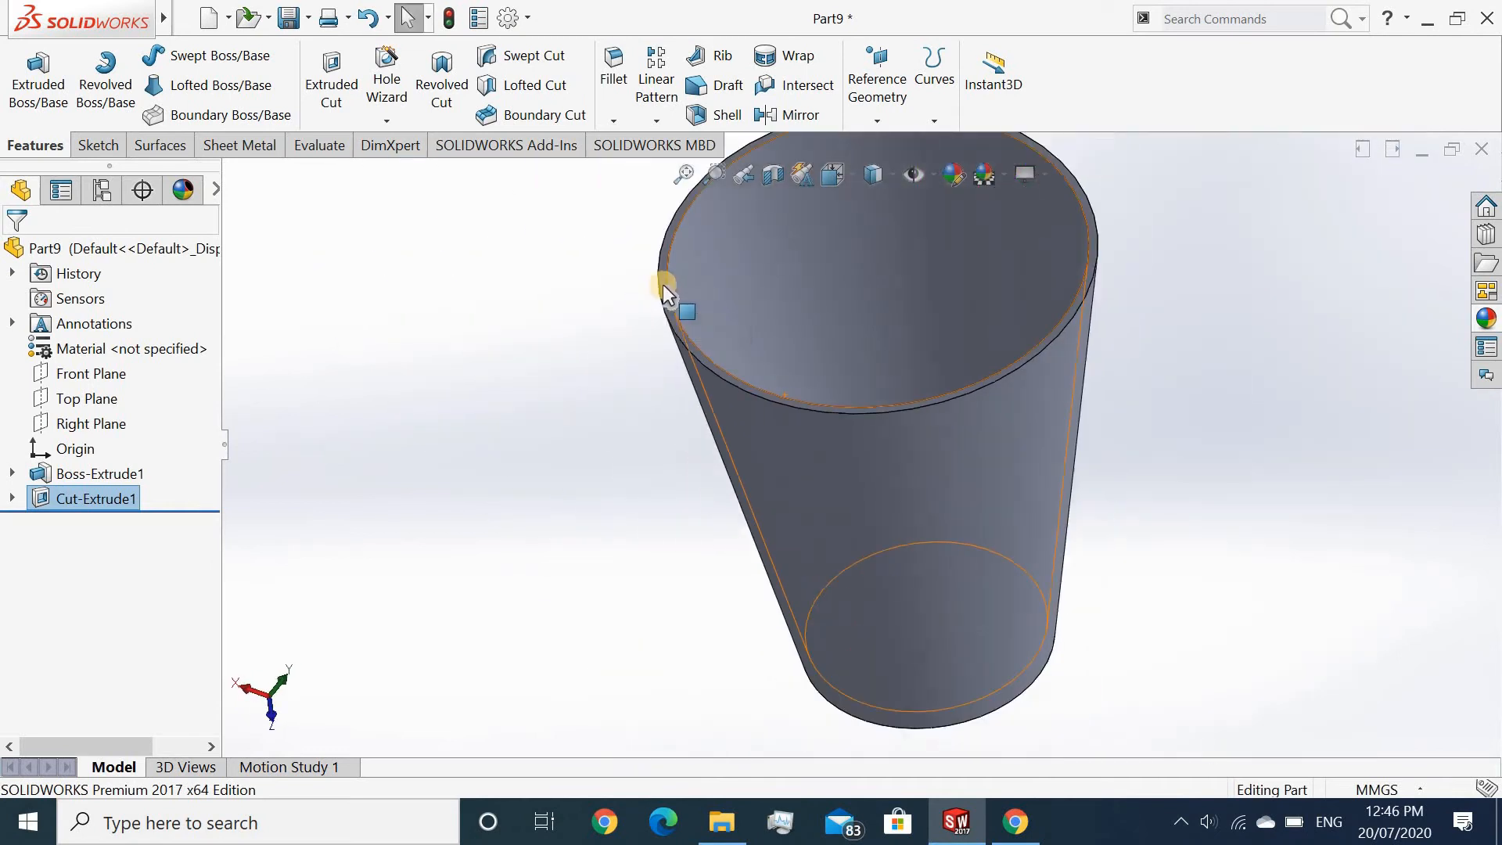
middle_click_drag(654, 386, 677, 493)
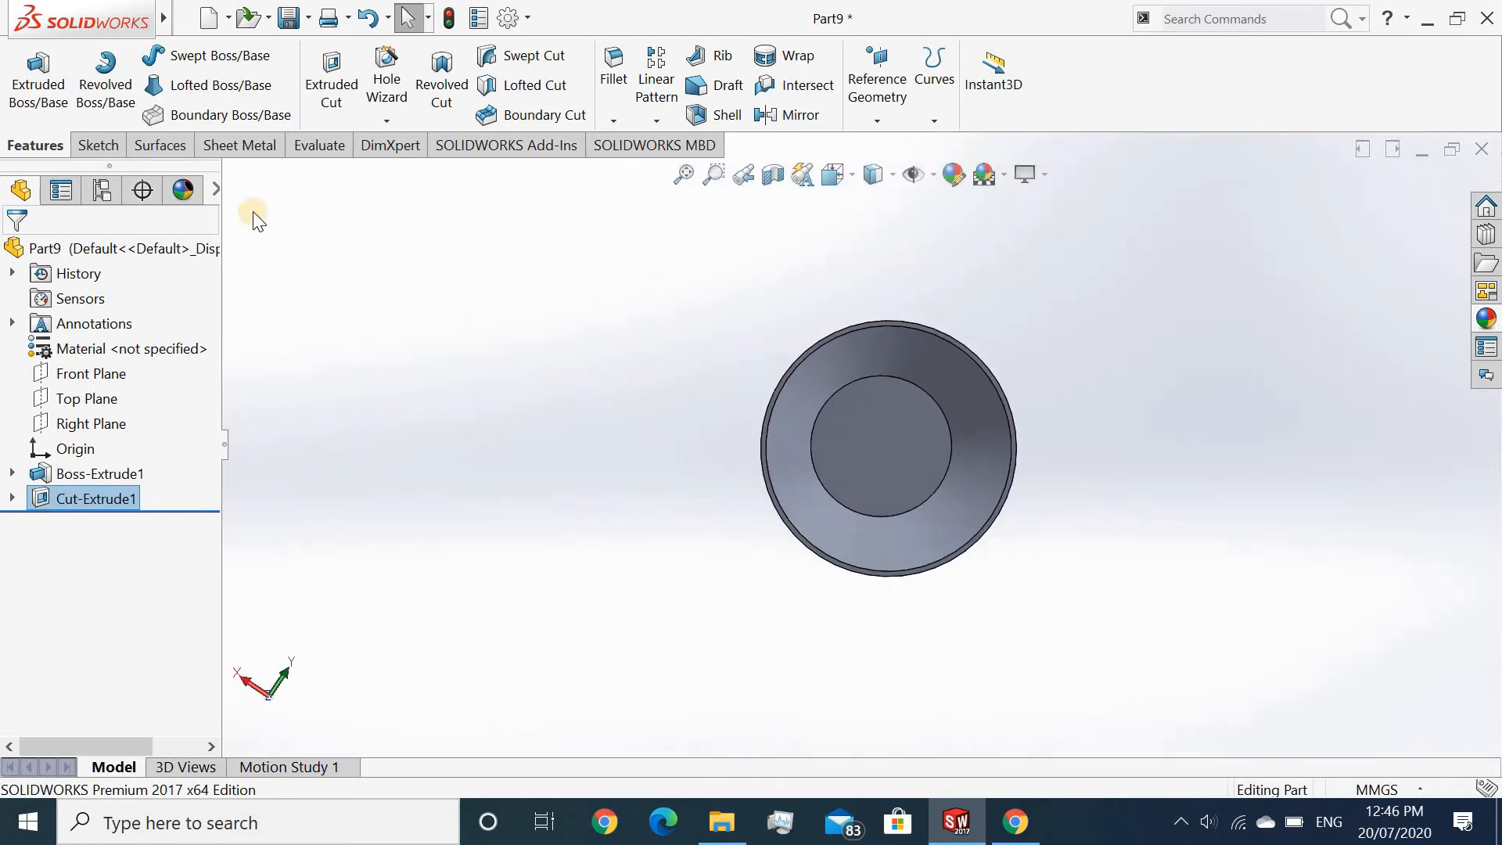
left_click(99, 146)
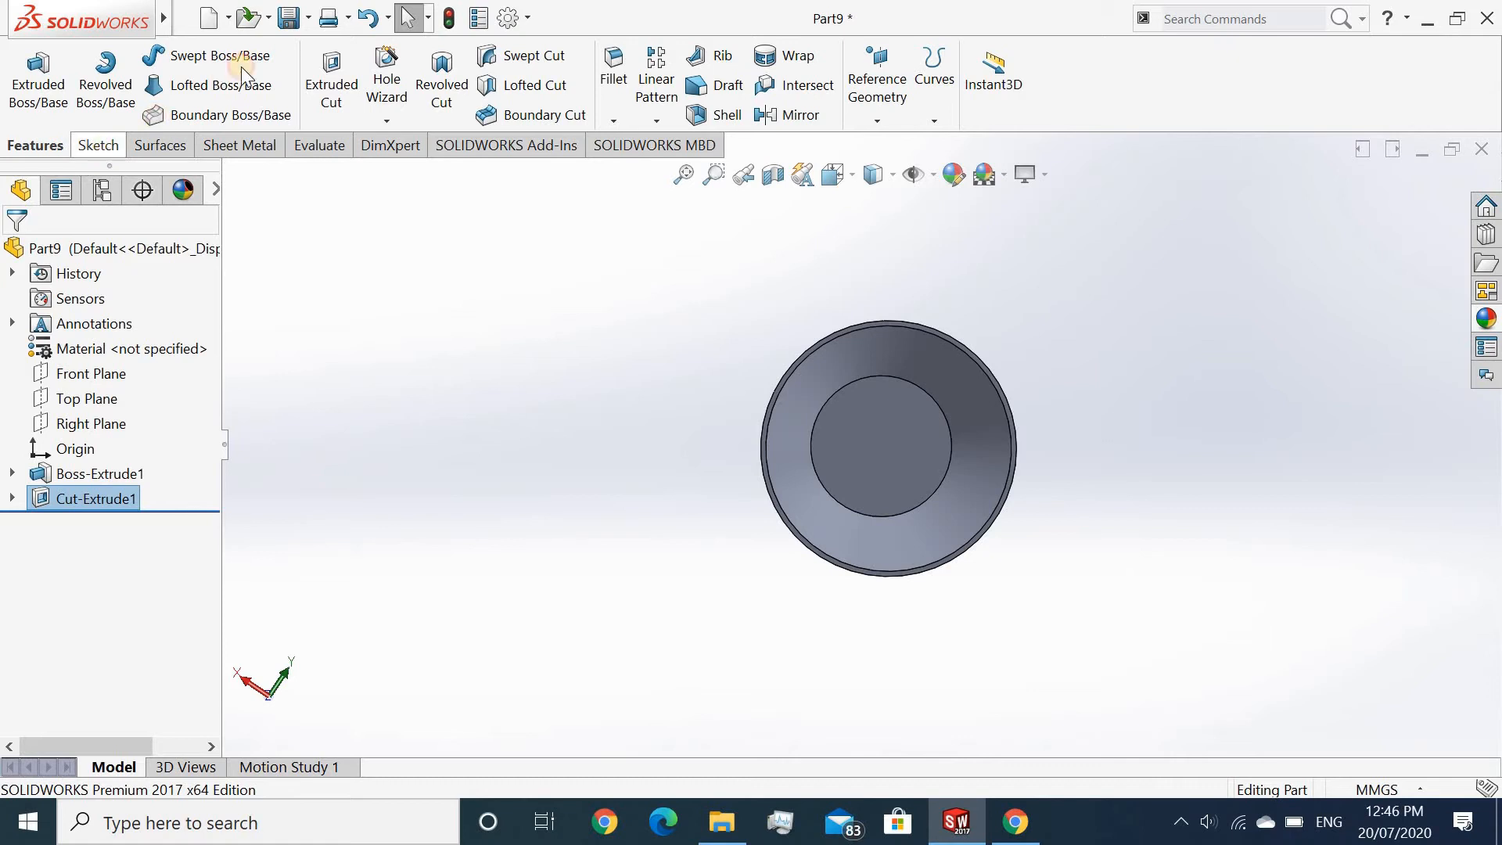
left_click(182, 55)
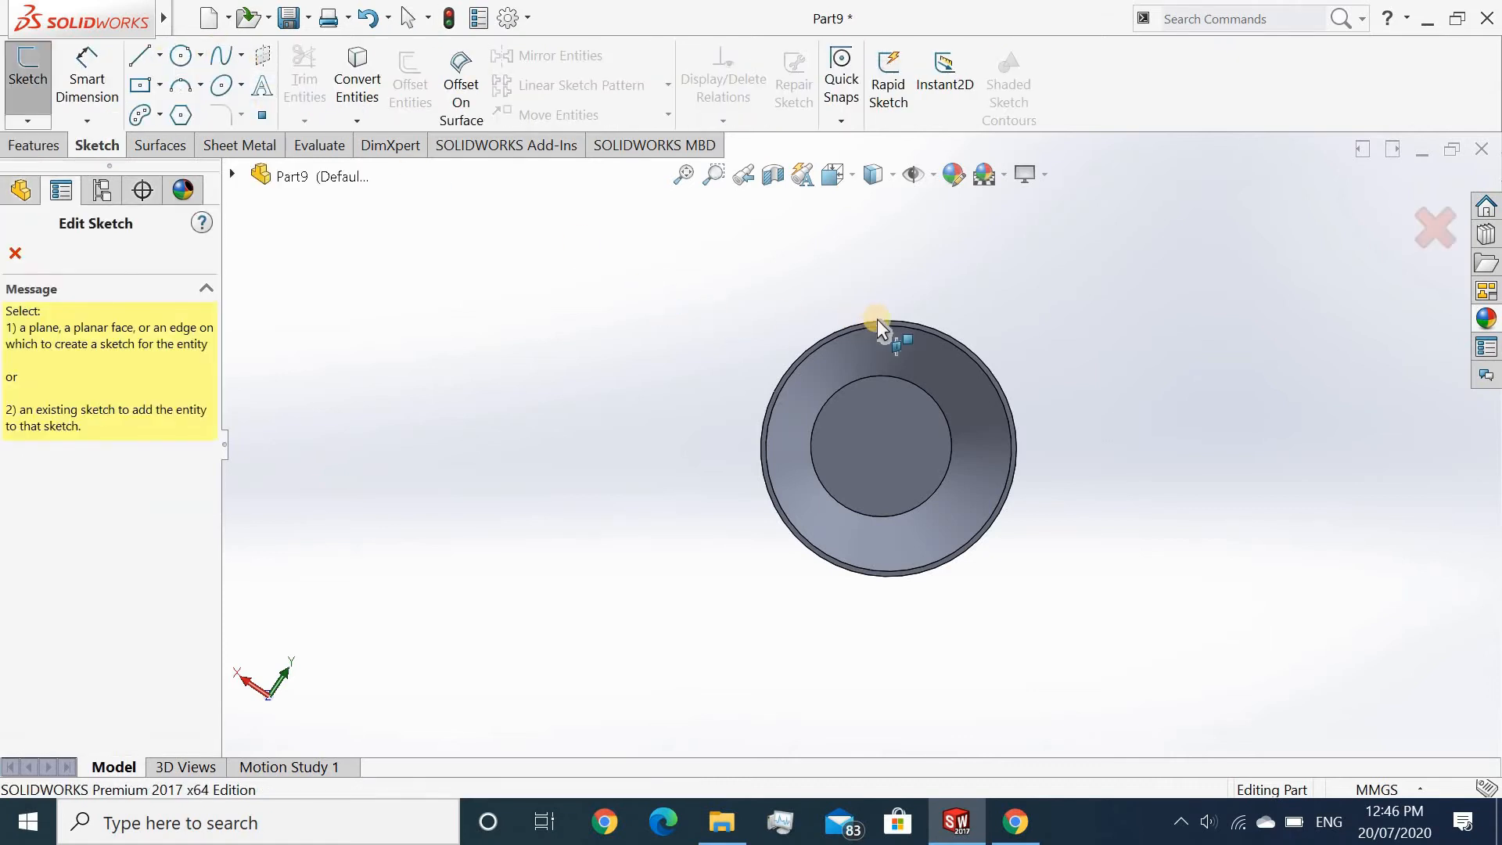
scroll(883, 325, "down", 3)
left_click(913, 379)
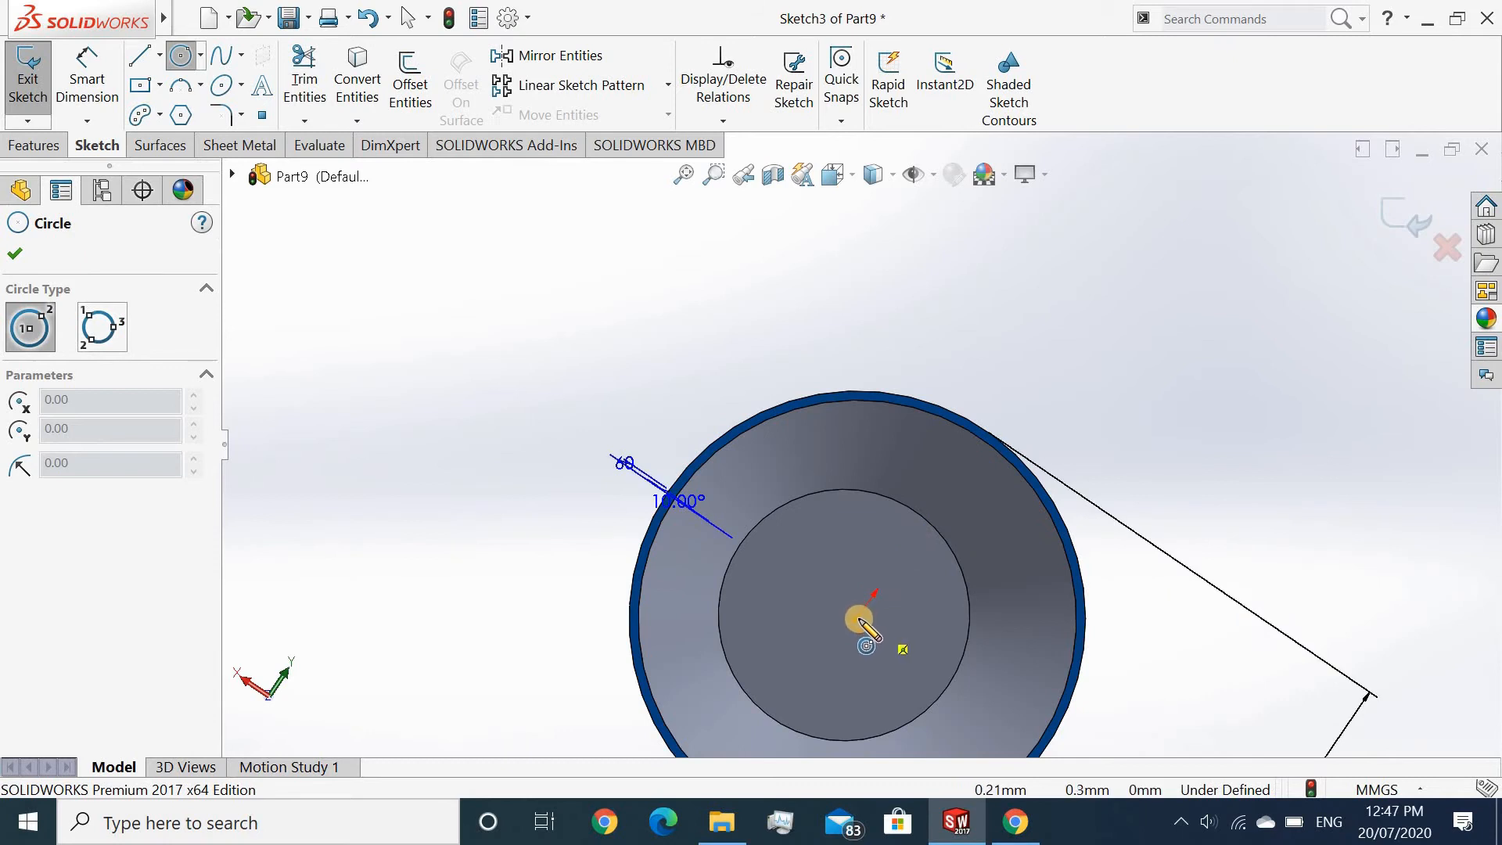
left_click(859, 620)
scroll(865, 620, "down", 3)
scroll(865, 621, "up", 4)
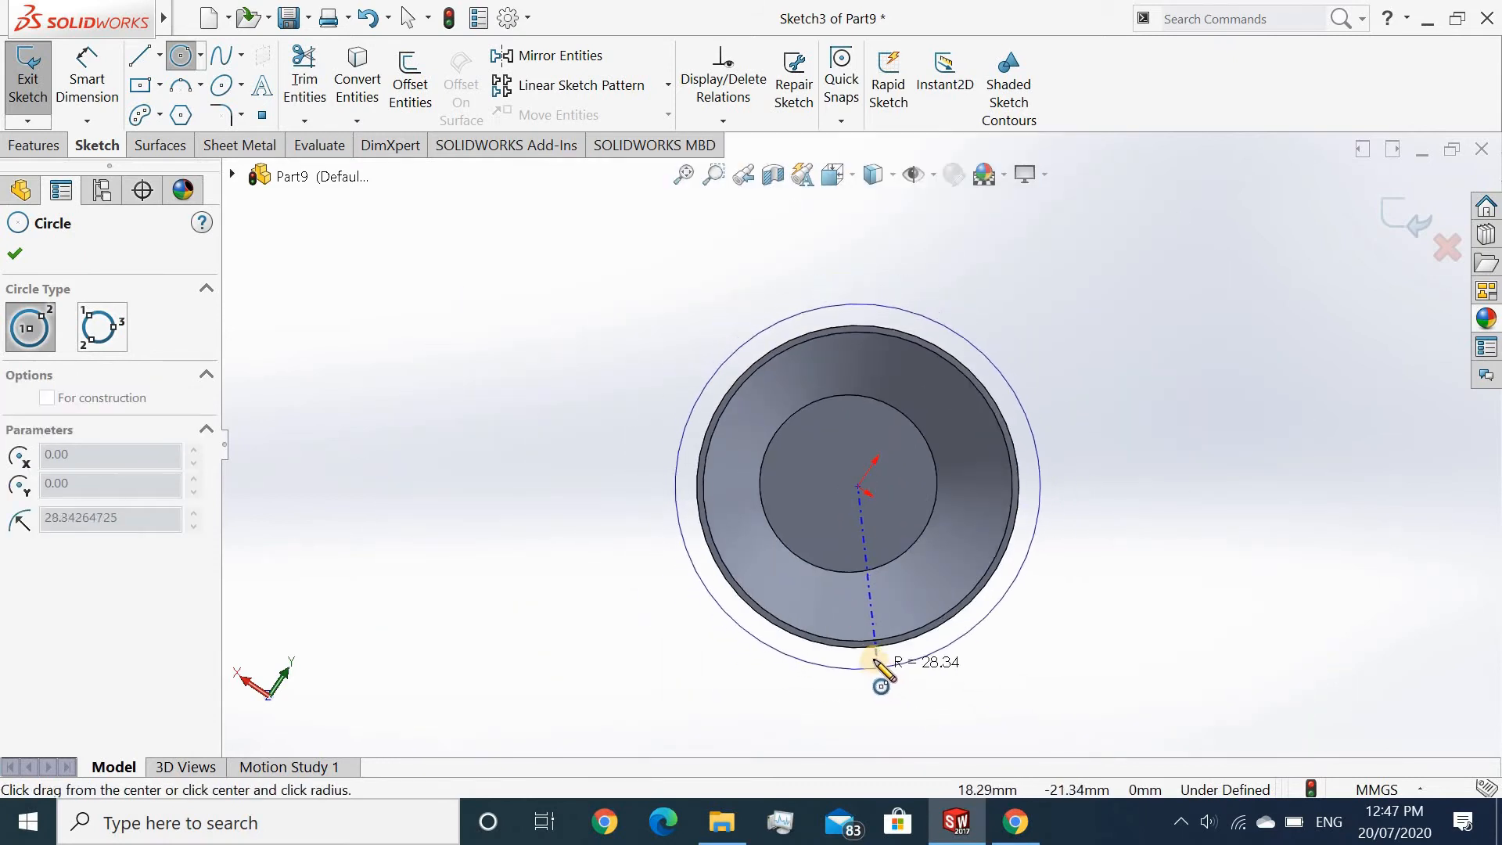
left_click(874, 656)
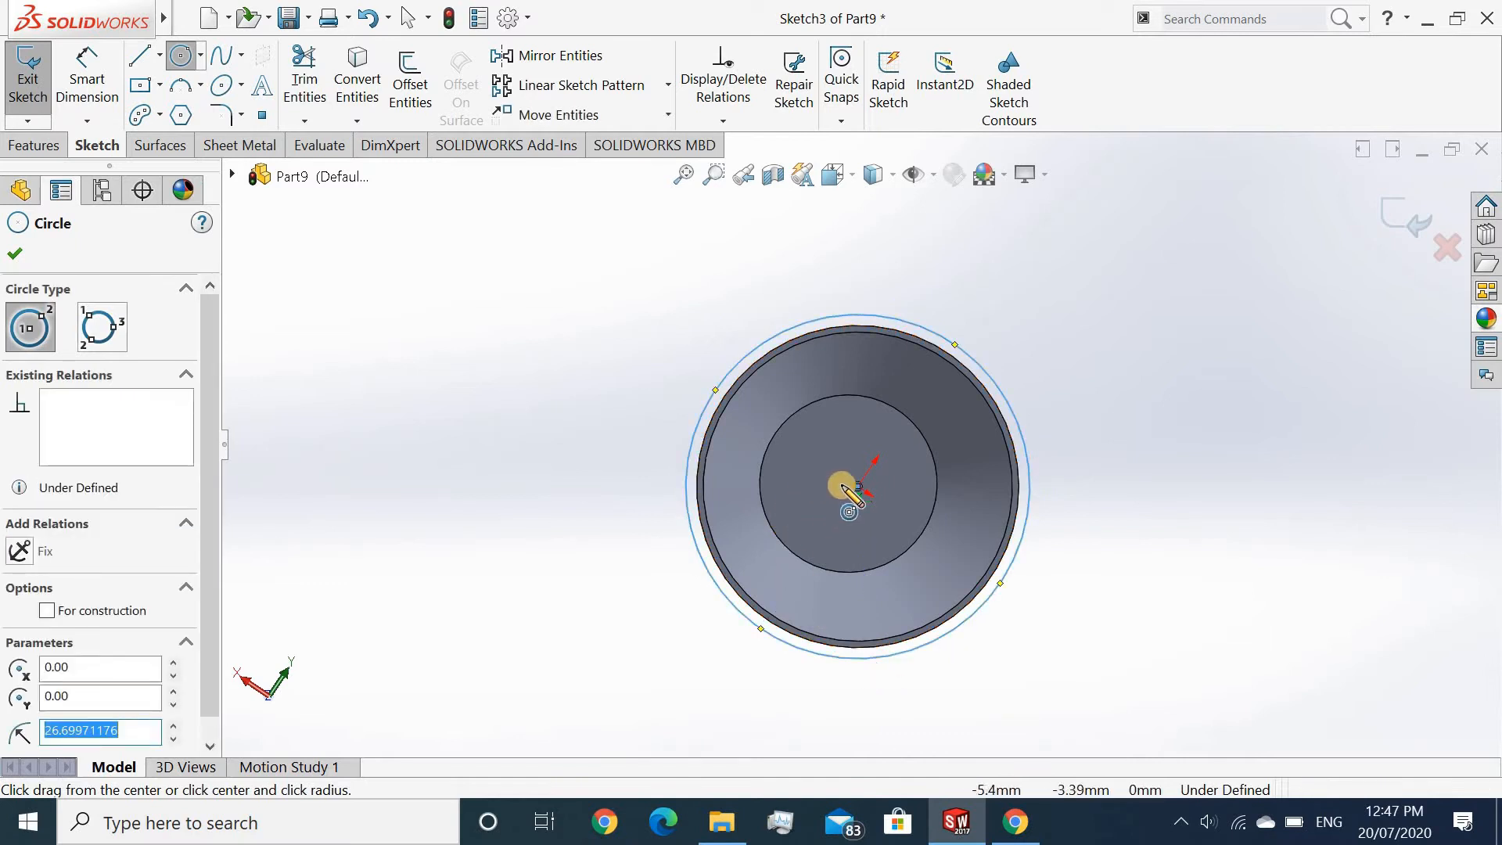
Step: Add a concentric 25 mm radius circle on the rim's outer edge and leave the Circle tool
left_click(859, 487)
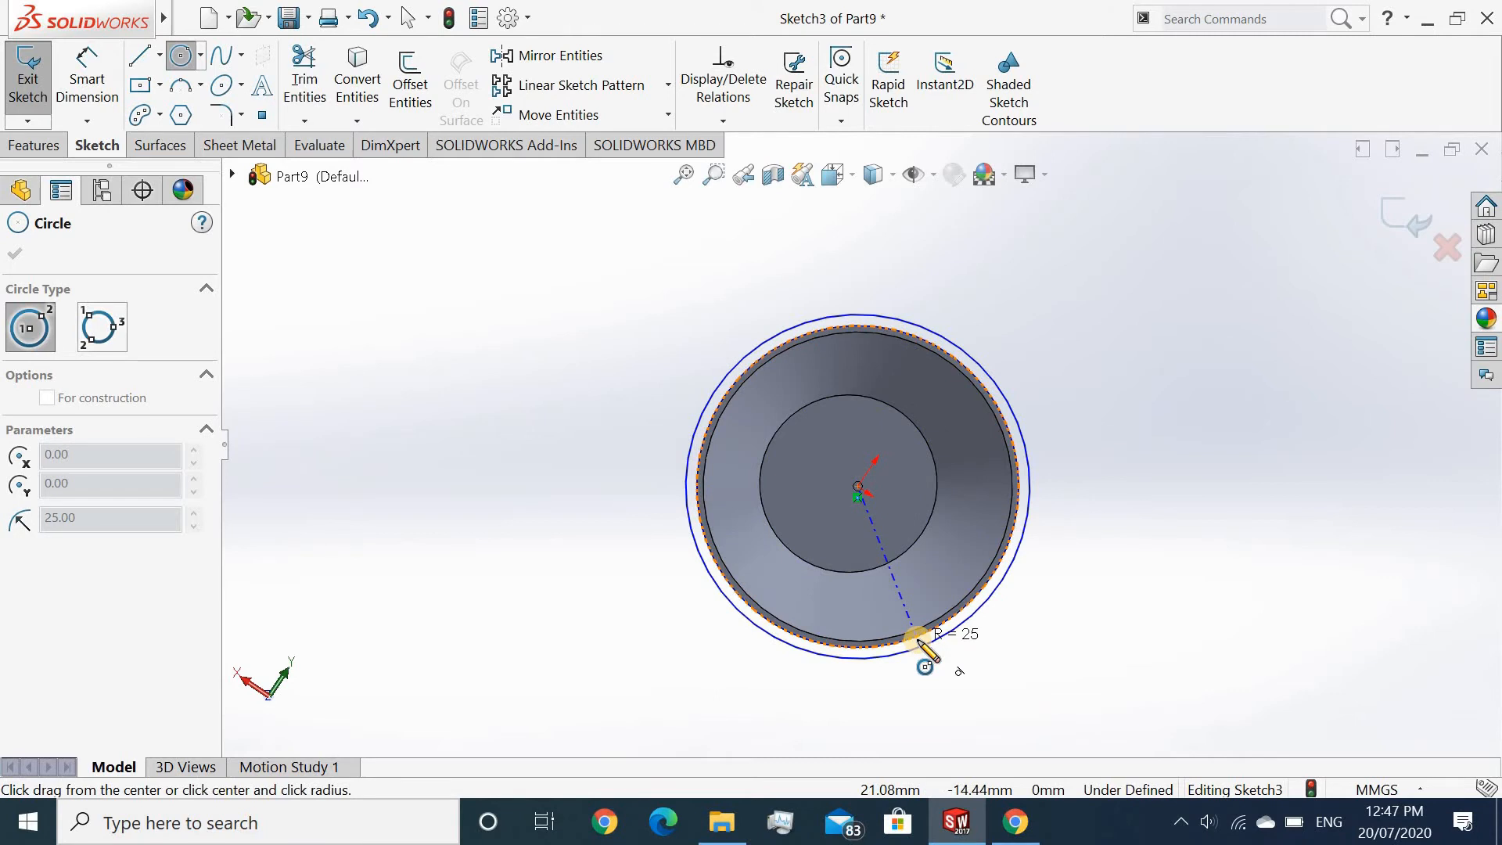
left_click(917, 640)
right_click(464, 420)
left_click(483, 446)
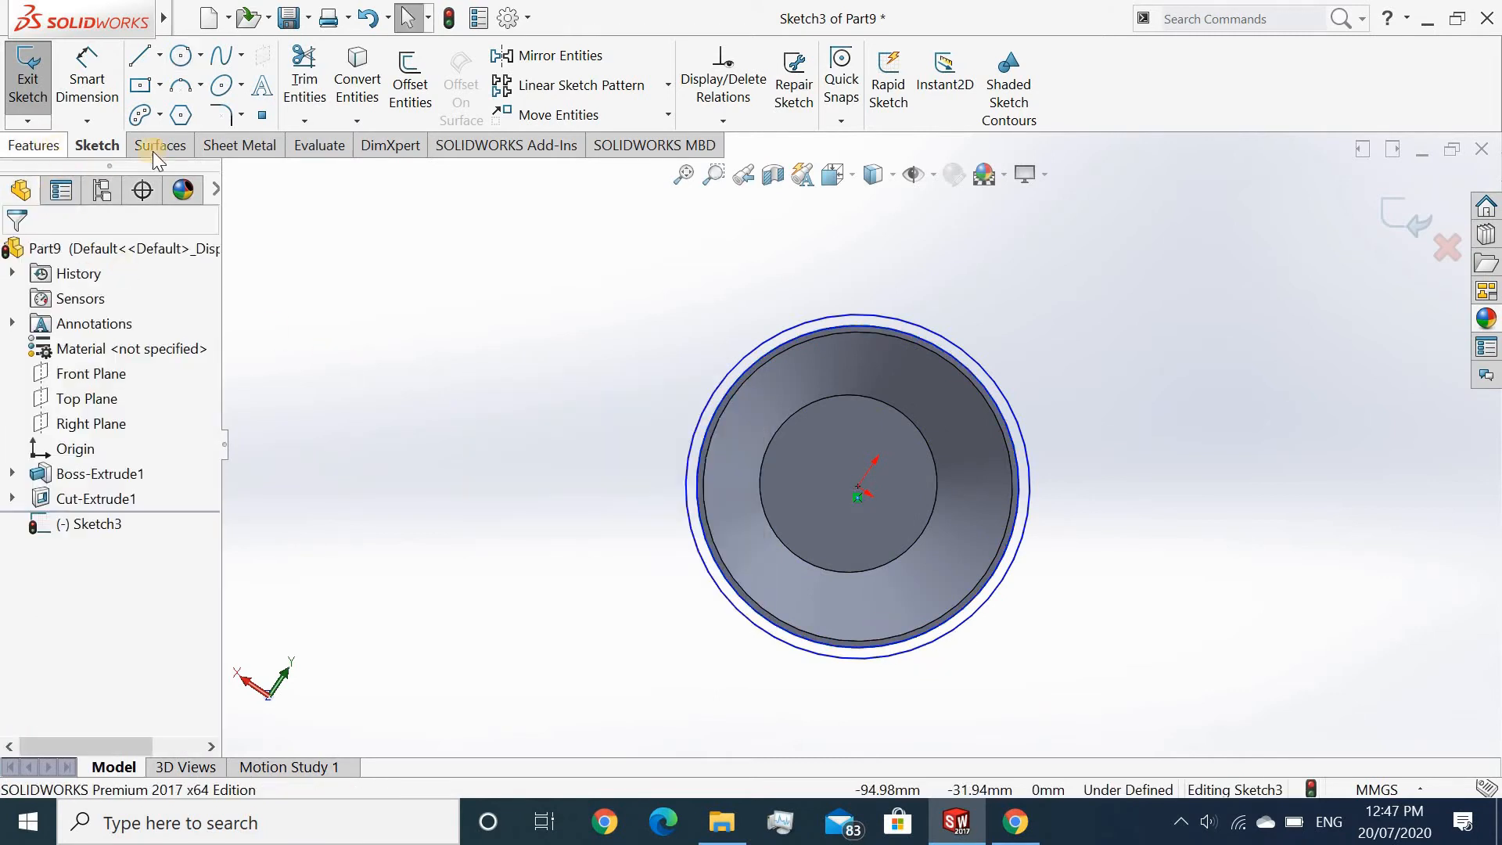
Step: Dimension the diameter of the circle outside the cup's rim as 52 mm
left_click(84, 75)
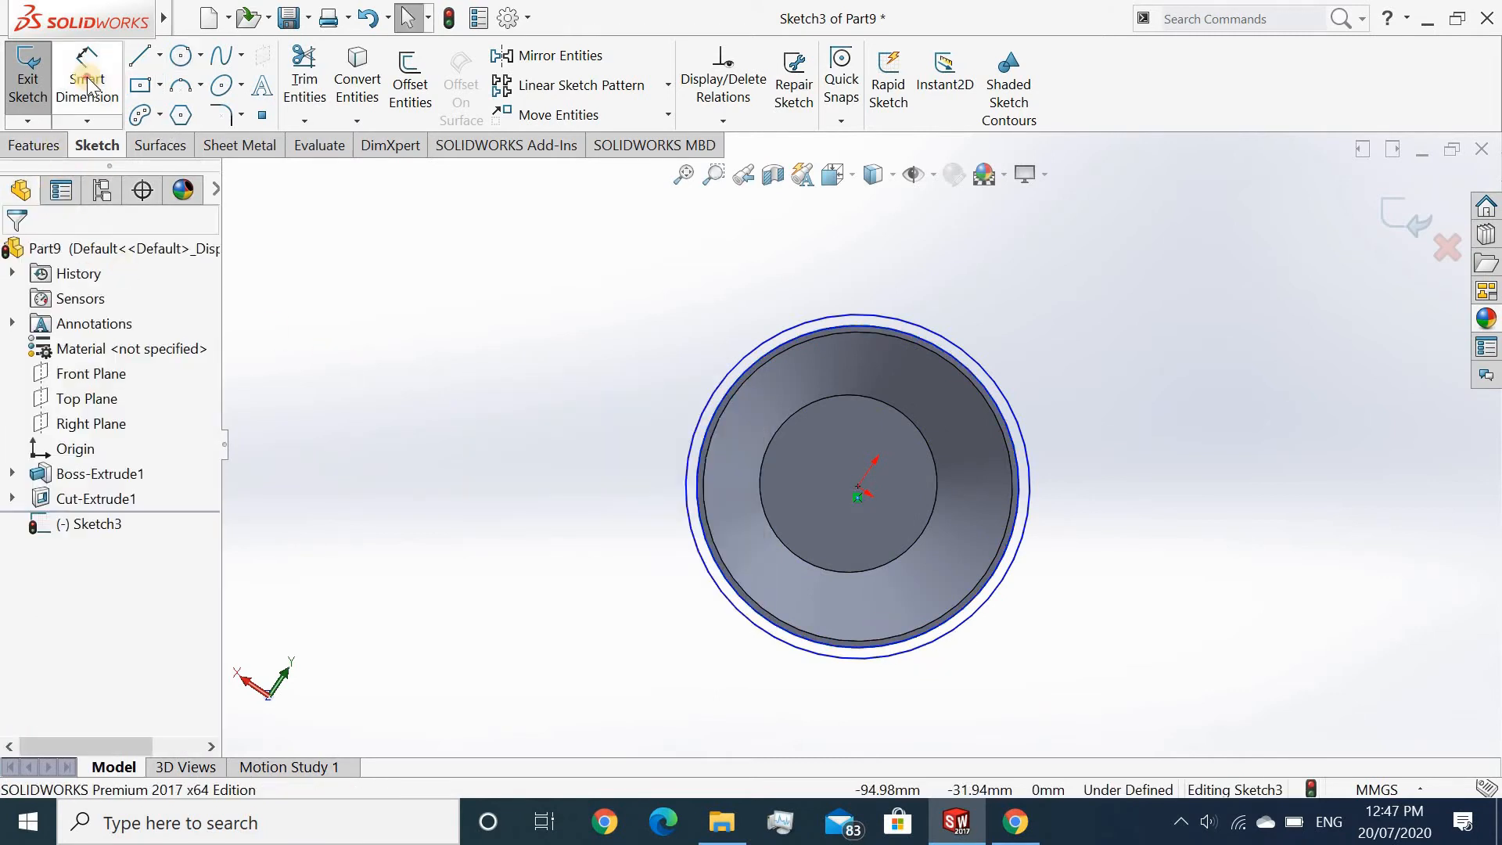
left_click(688, 456)
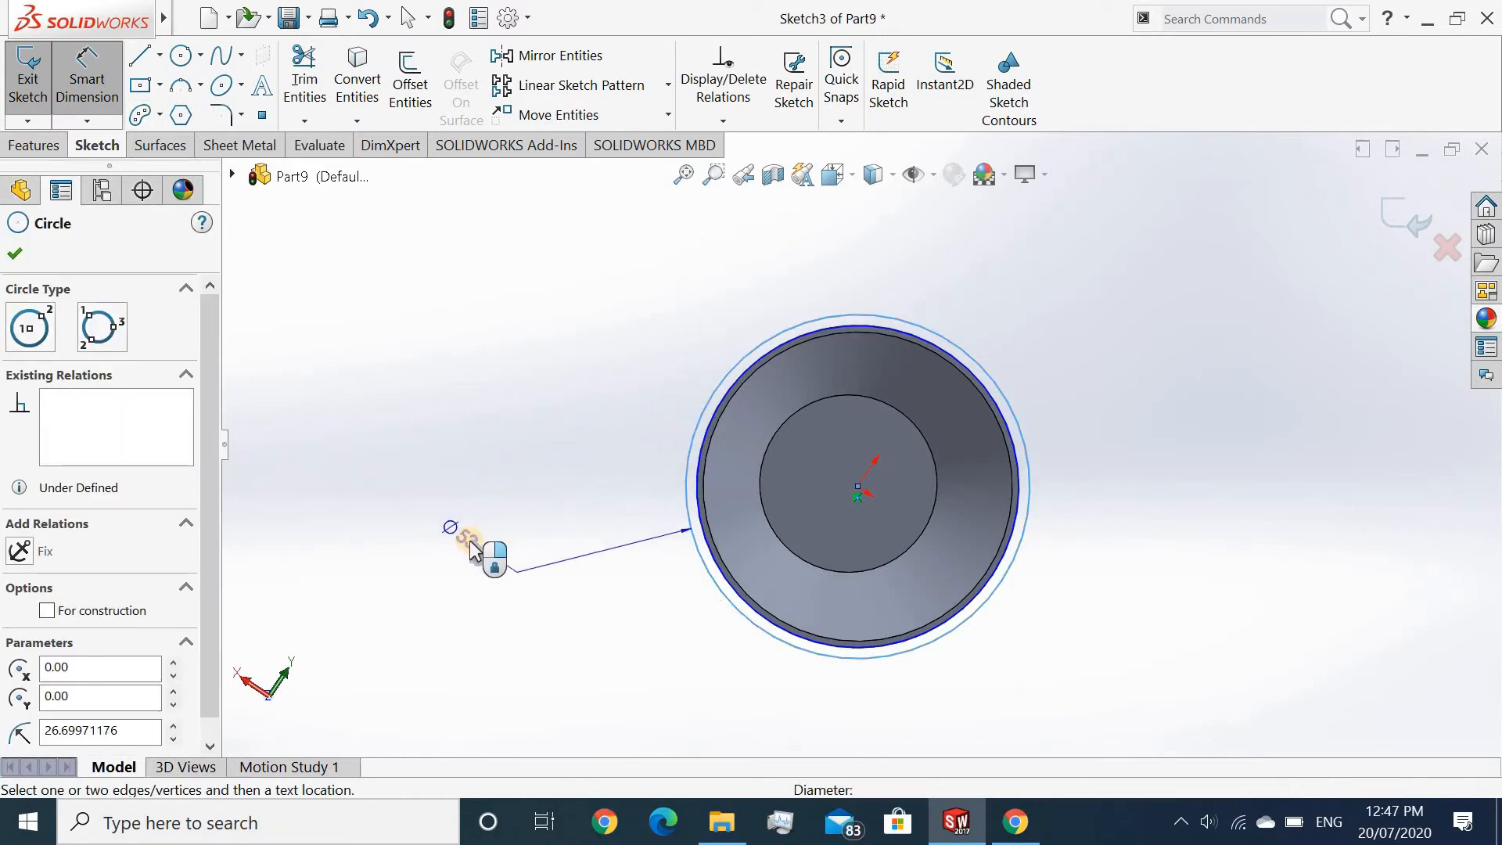
left_click(470, 539)
type("52")
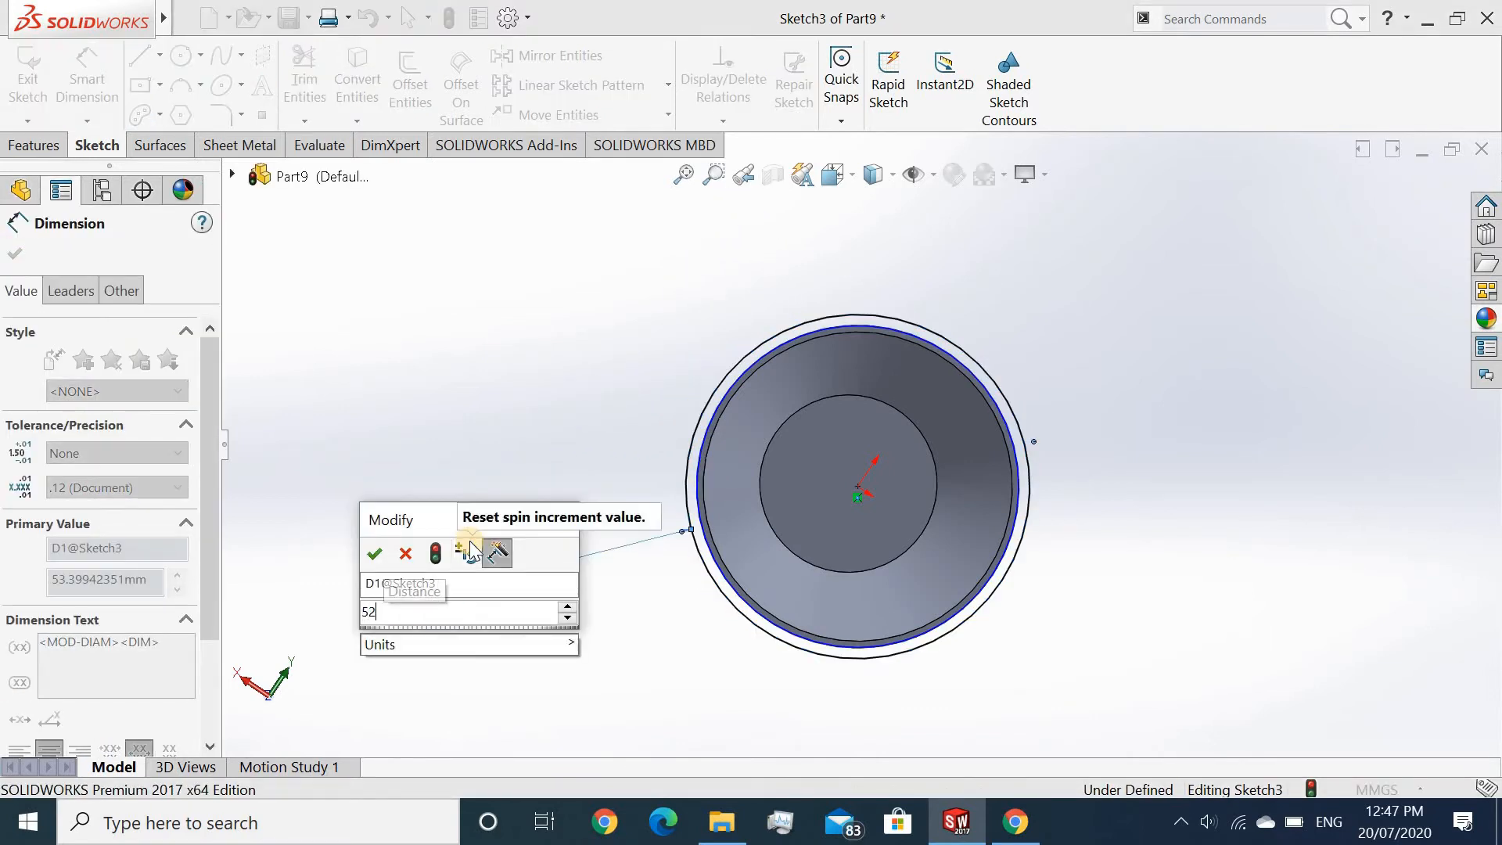
key("Return")
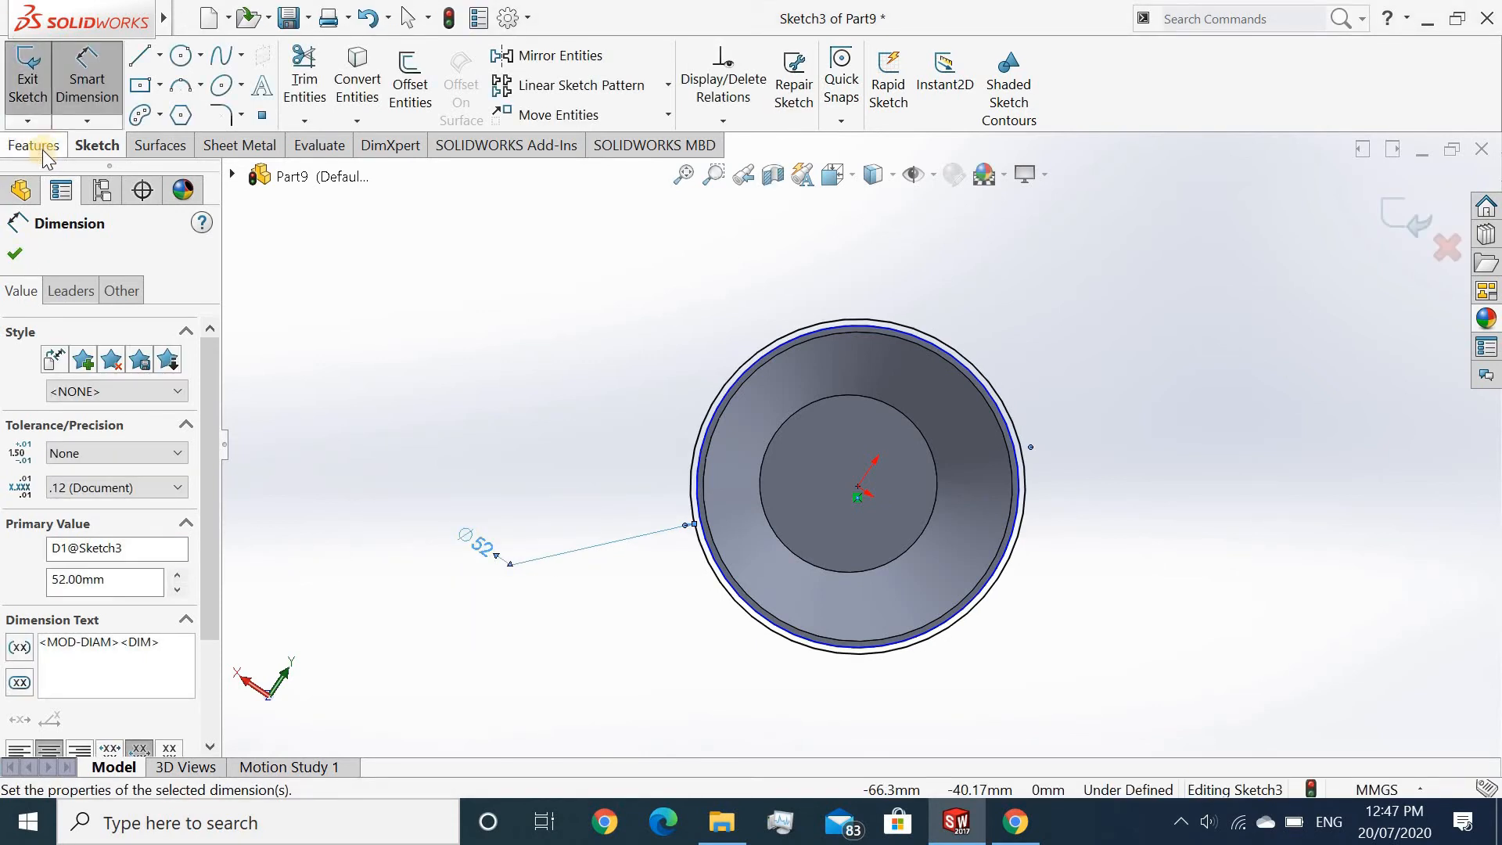
Step: Extrude the ring sketch 2 mm in the reversed direction, back along the cup wall, with a 45° outward draft
left_click(24, 145)
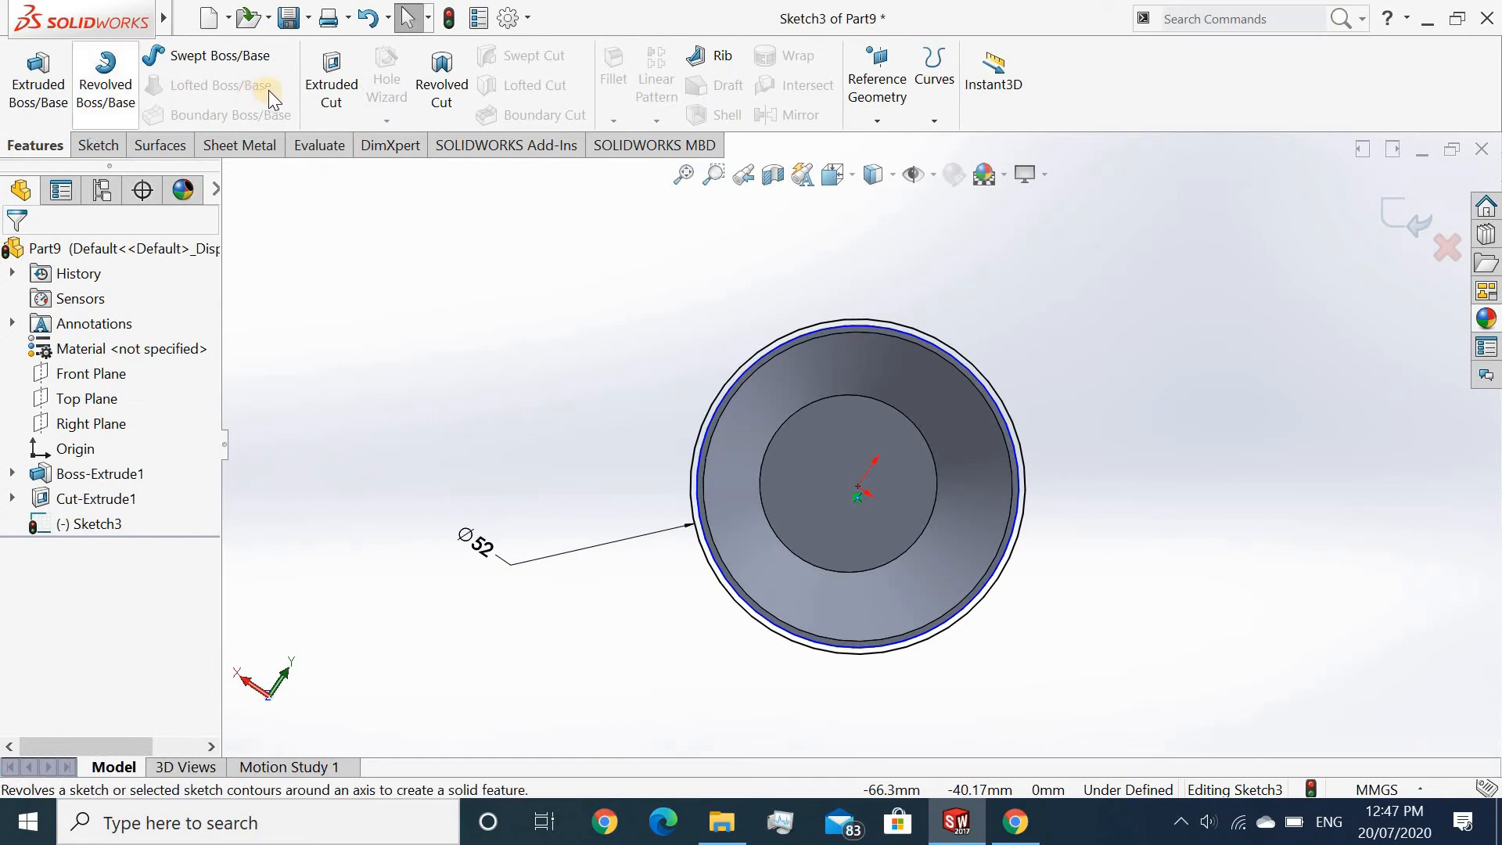
left_click(37, 78)
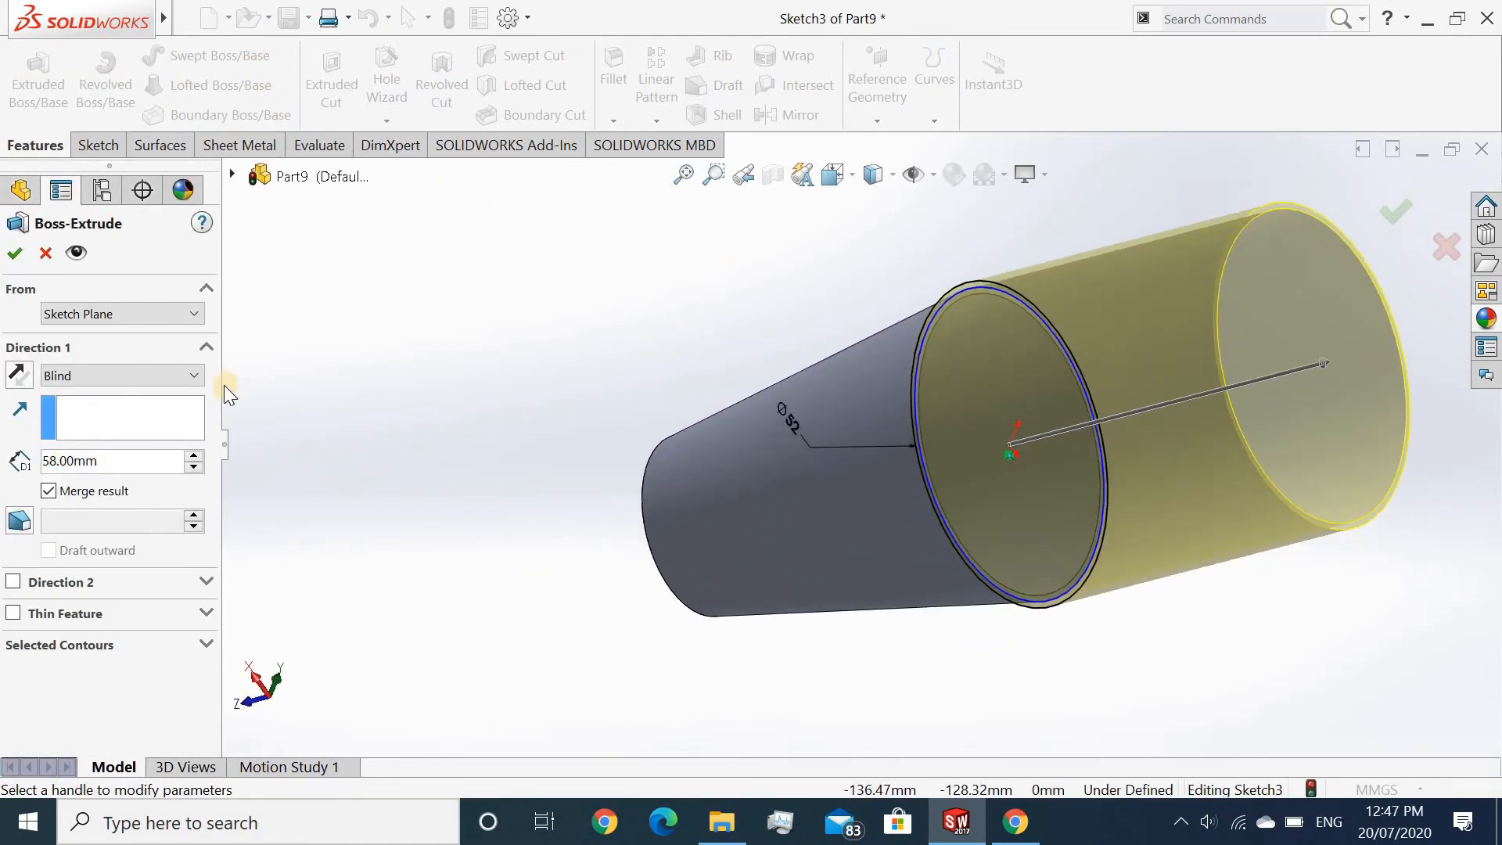
left_click(20, 374)
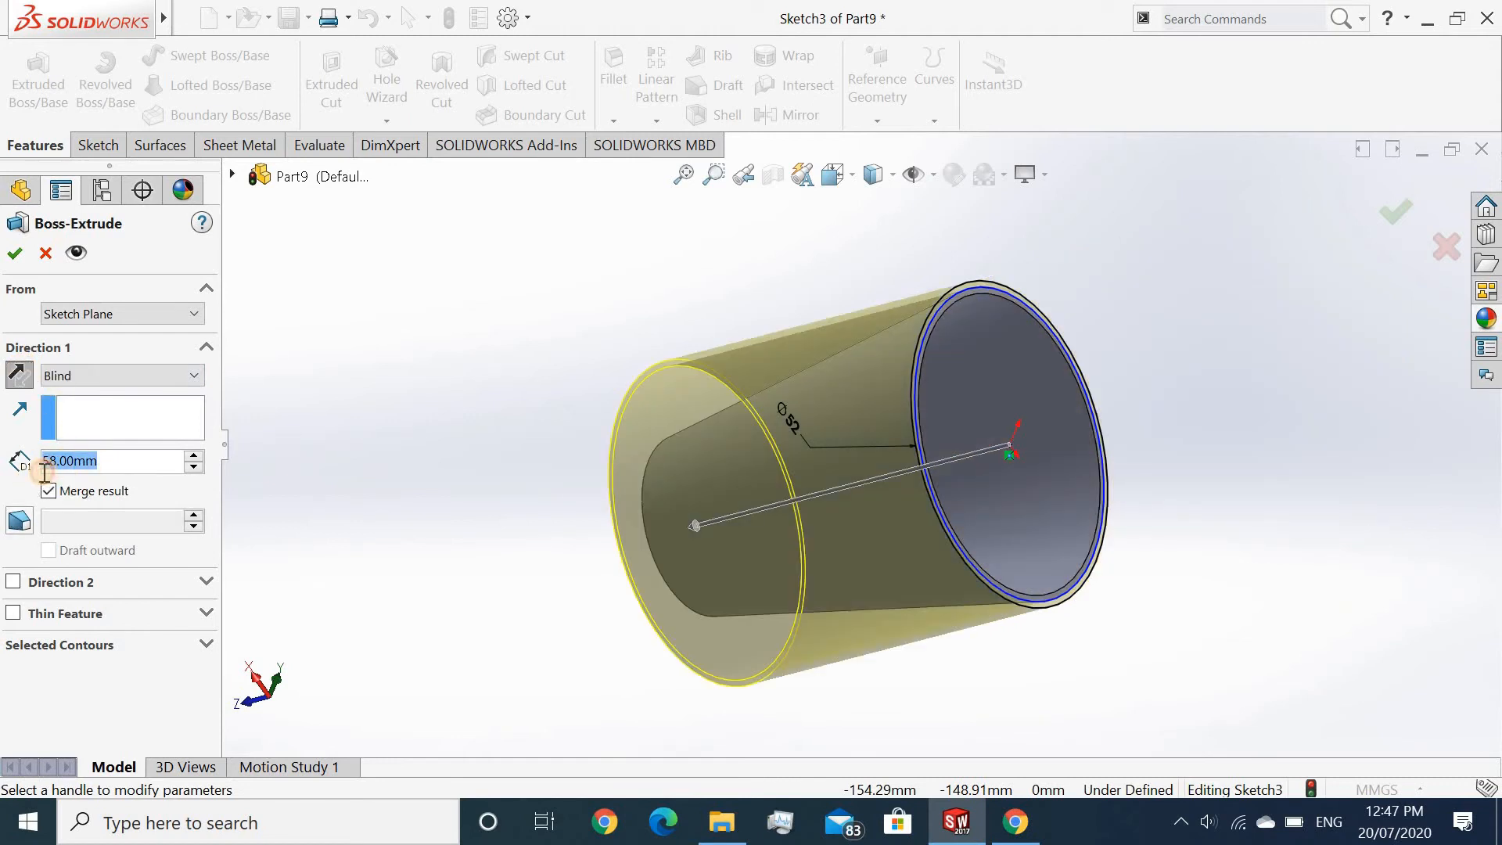
type("2")
key("Return")
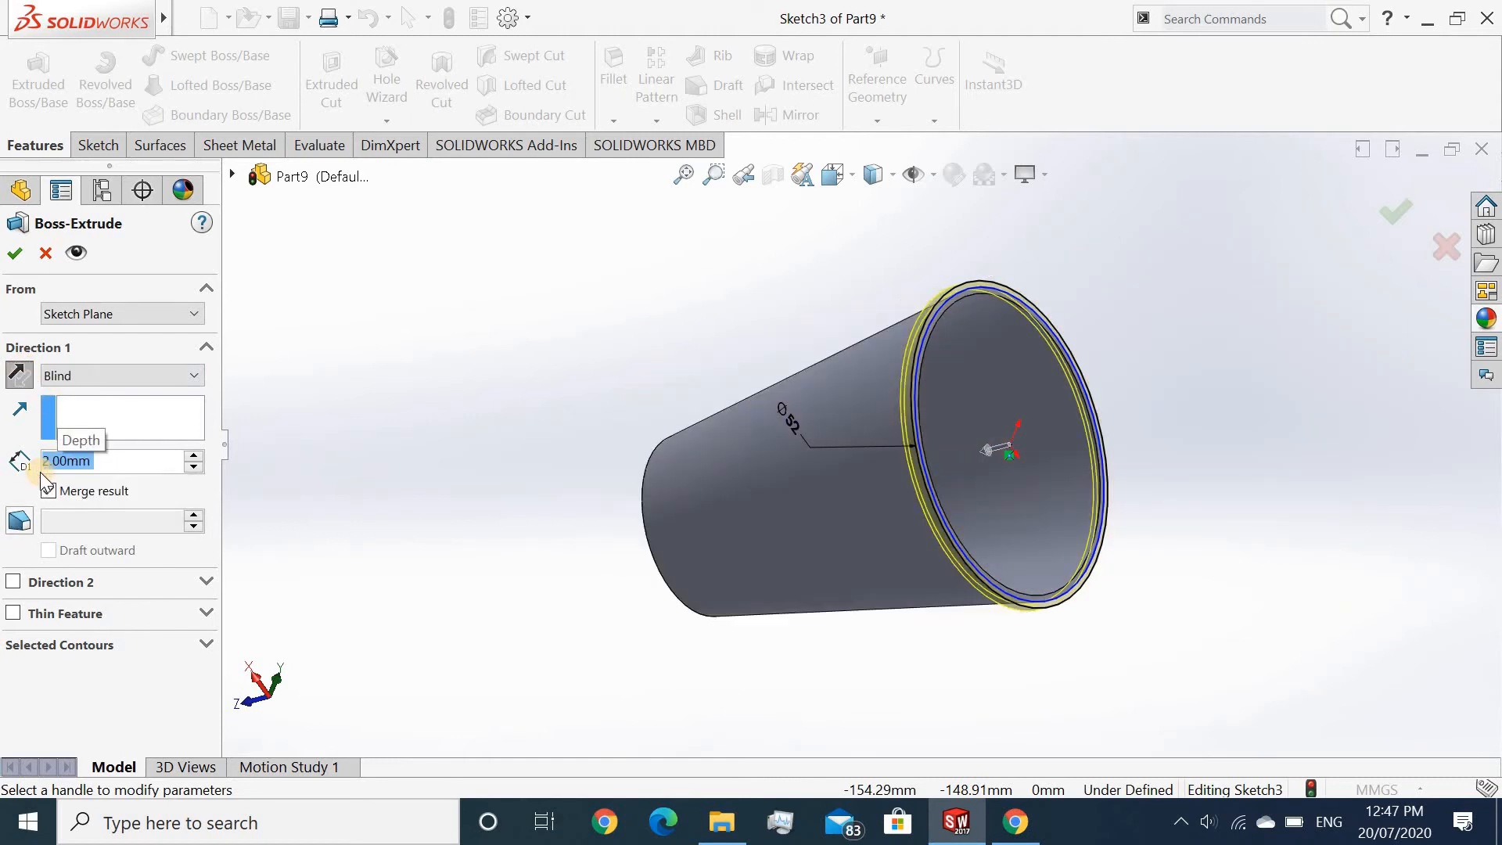
left_click(17, 520)
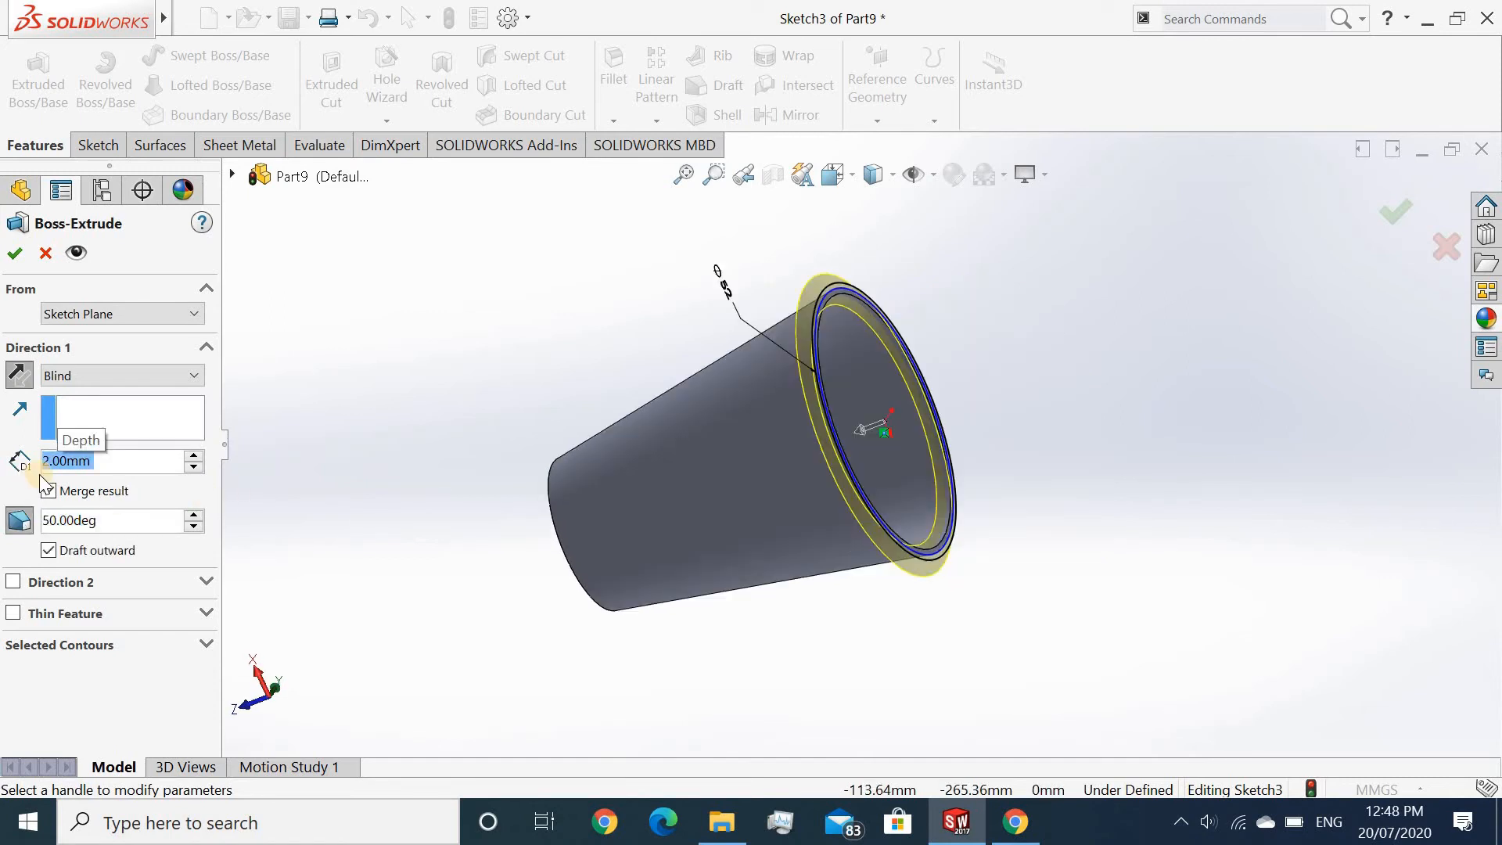
left_click(108, 521)
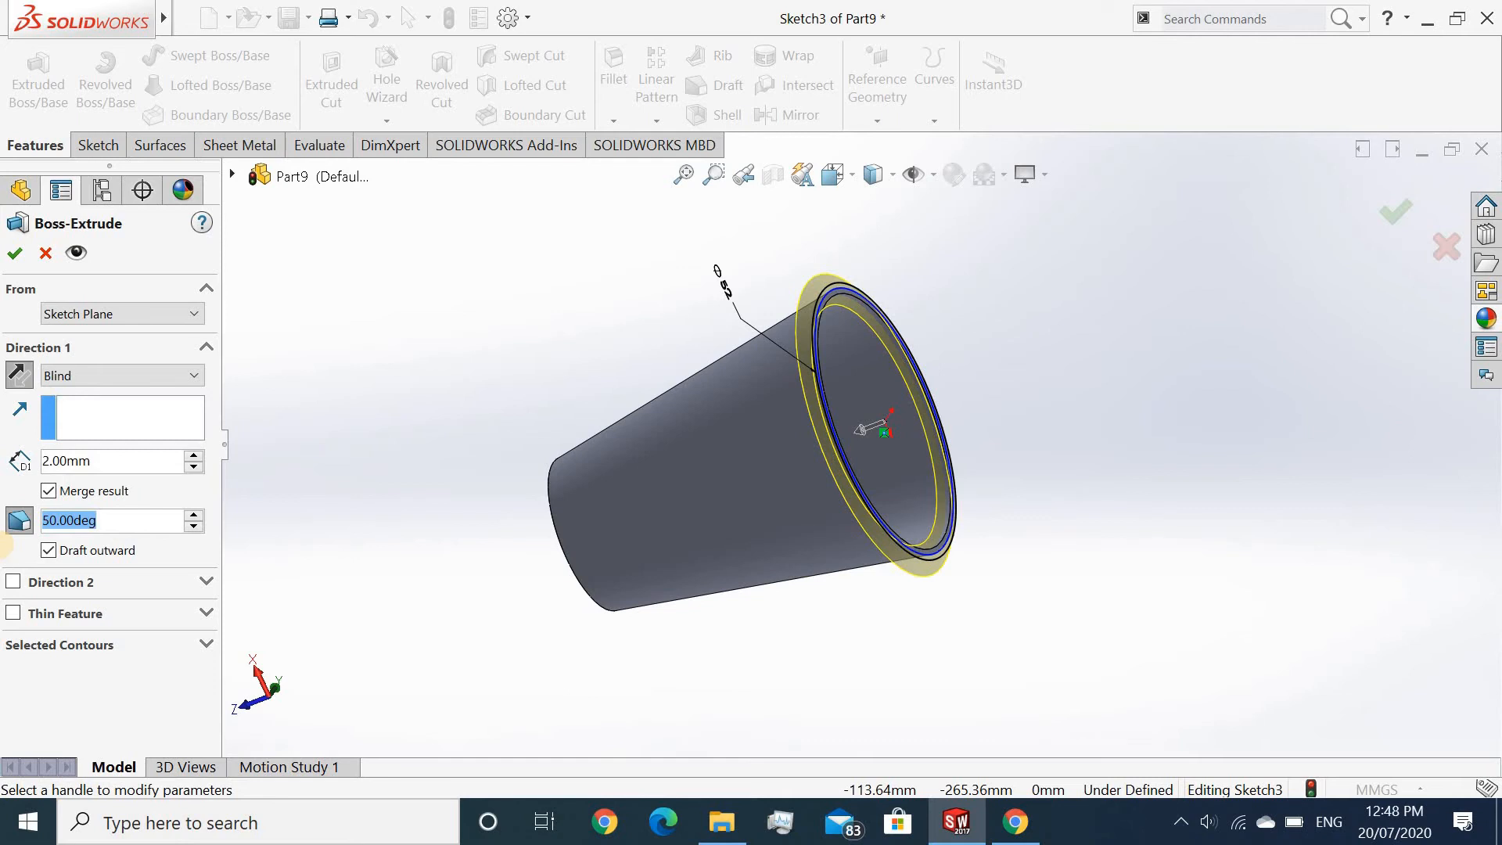
type("45")
key("Return")
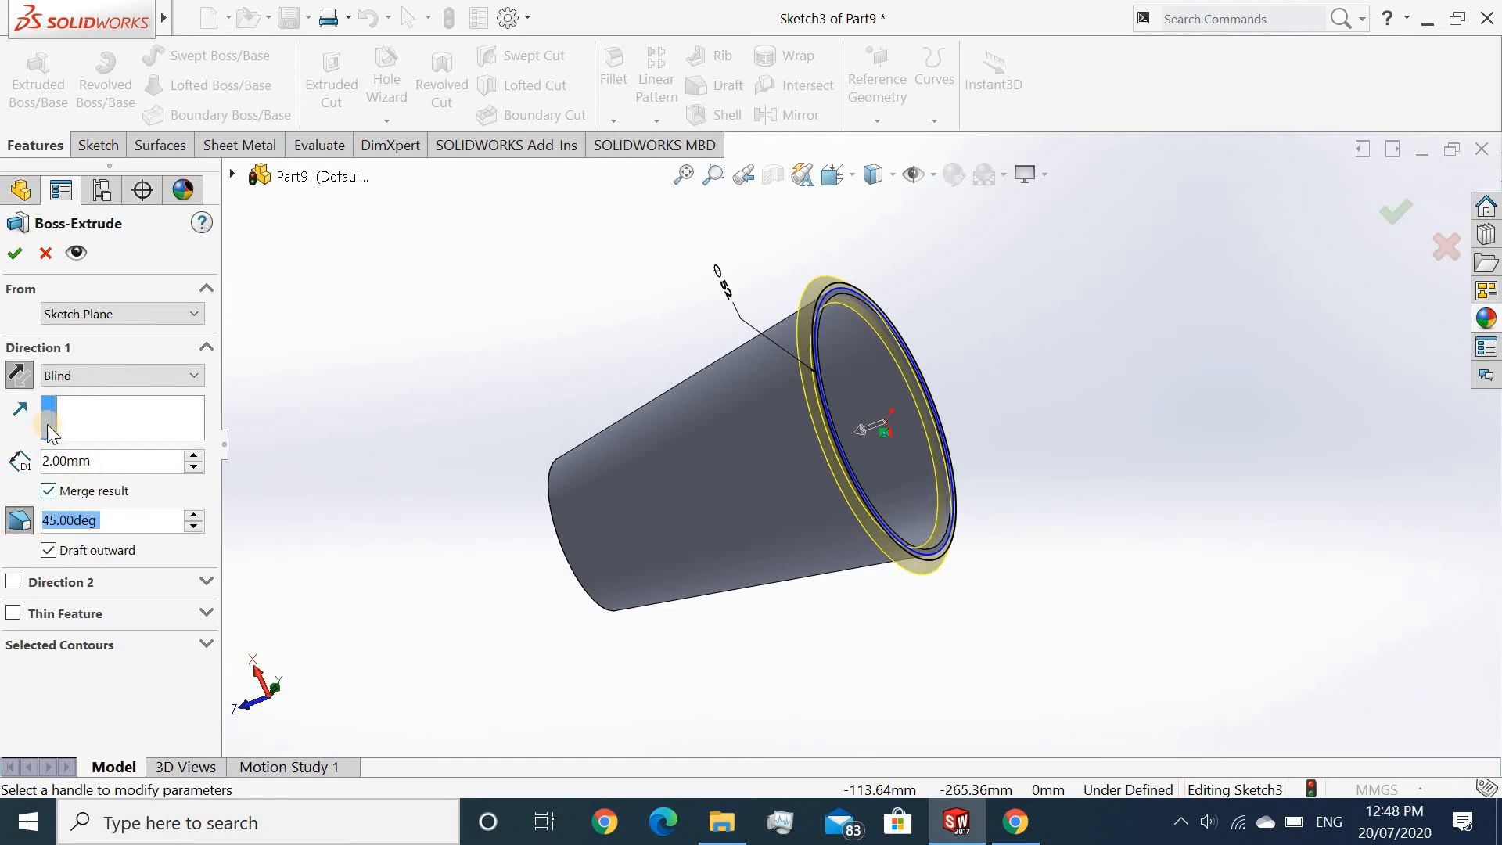
scroll(909, 466, "down", 2)
scroll(909, 466, "up", 3)
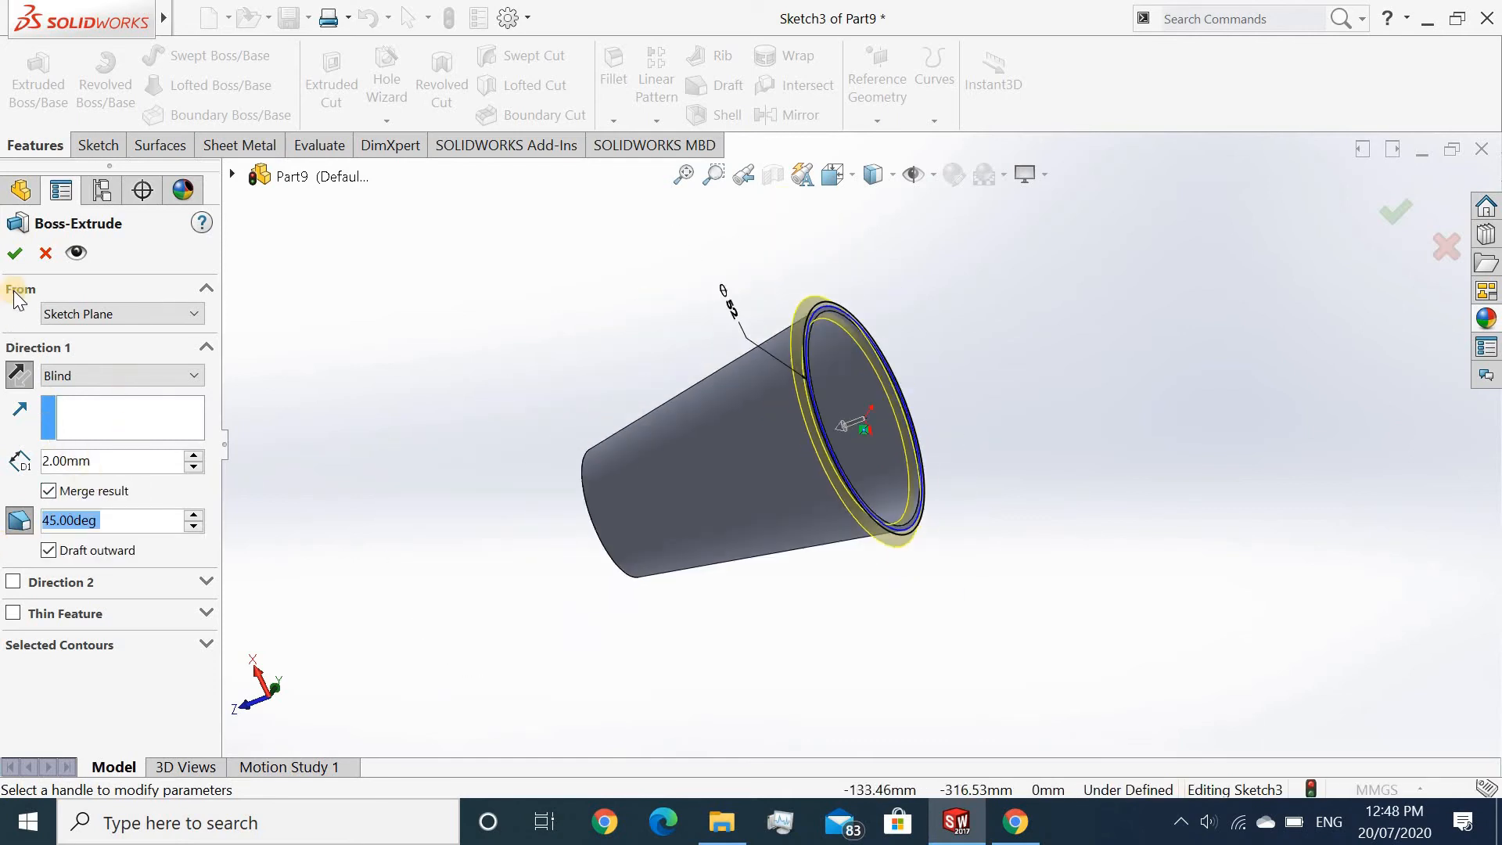
left_click(15, 255)
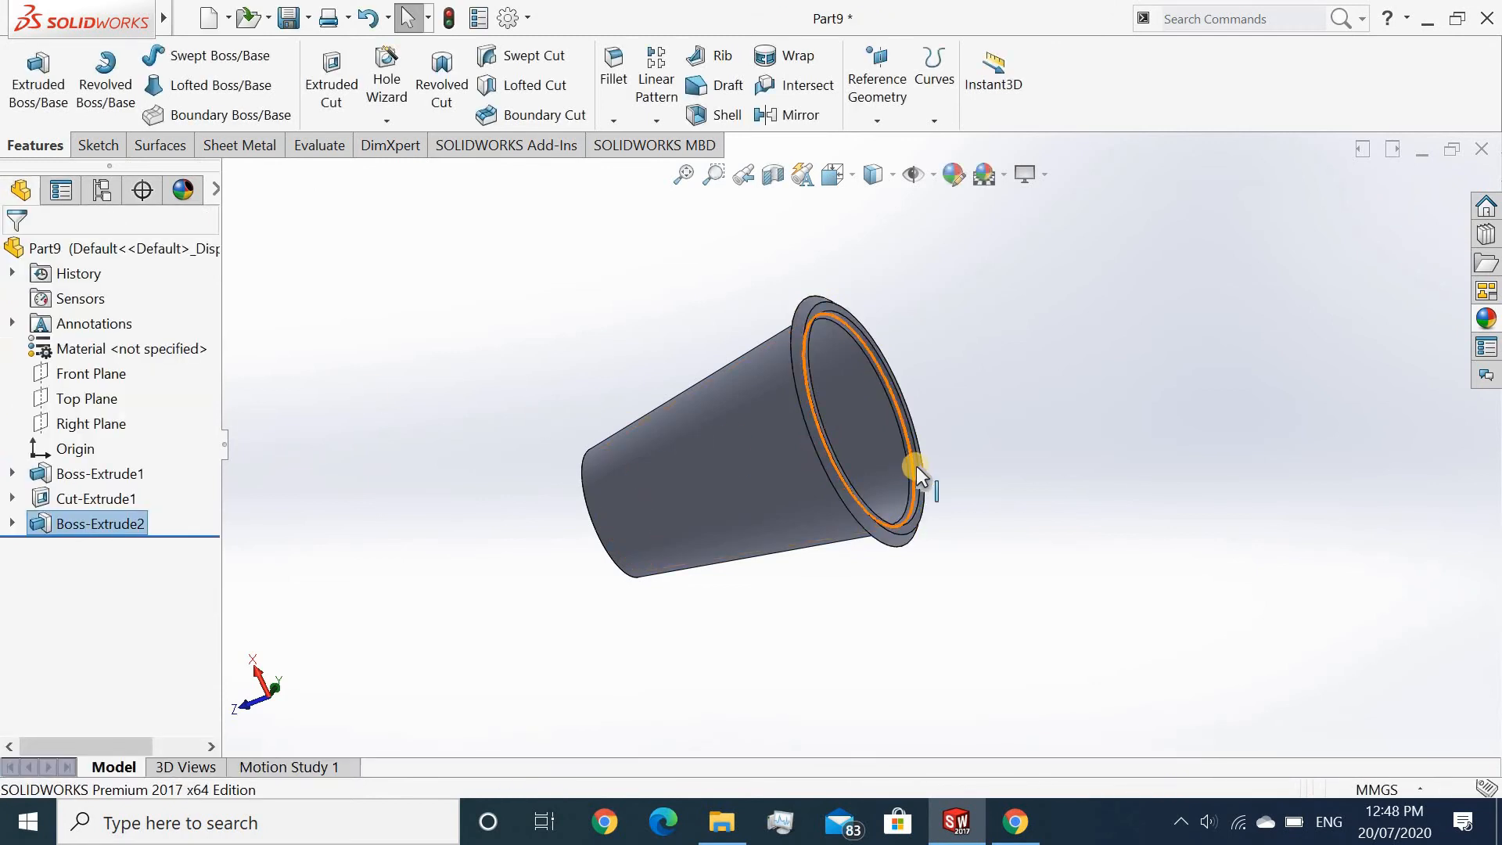
Step: Fillet the outer edge of the cup's base with a 1 mm radius
middle_click_drag(874, 425, 743, 187)
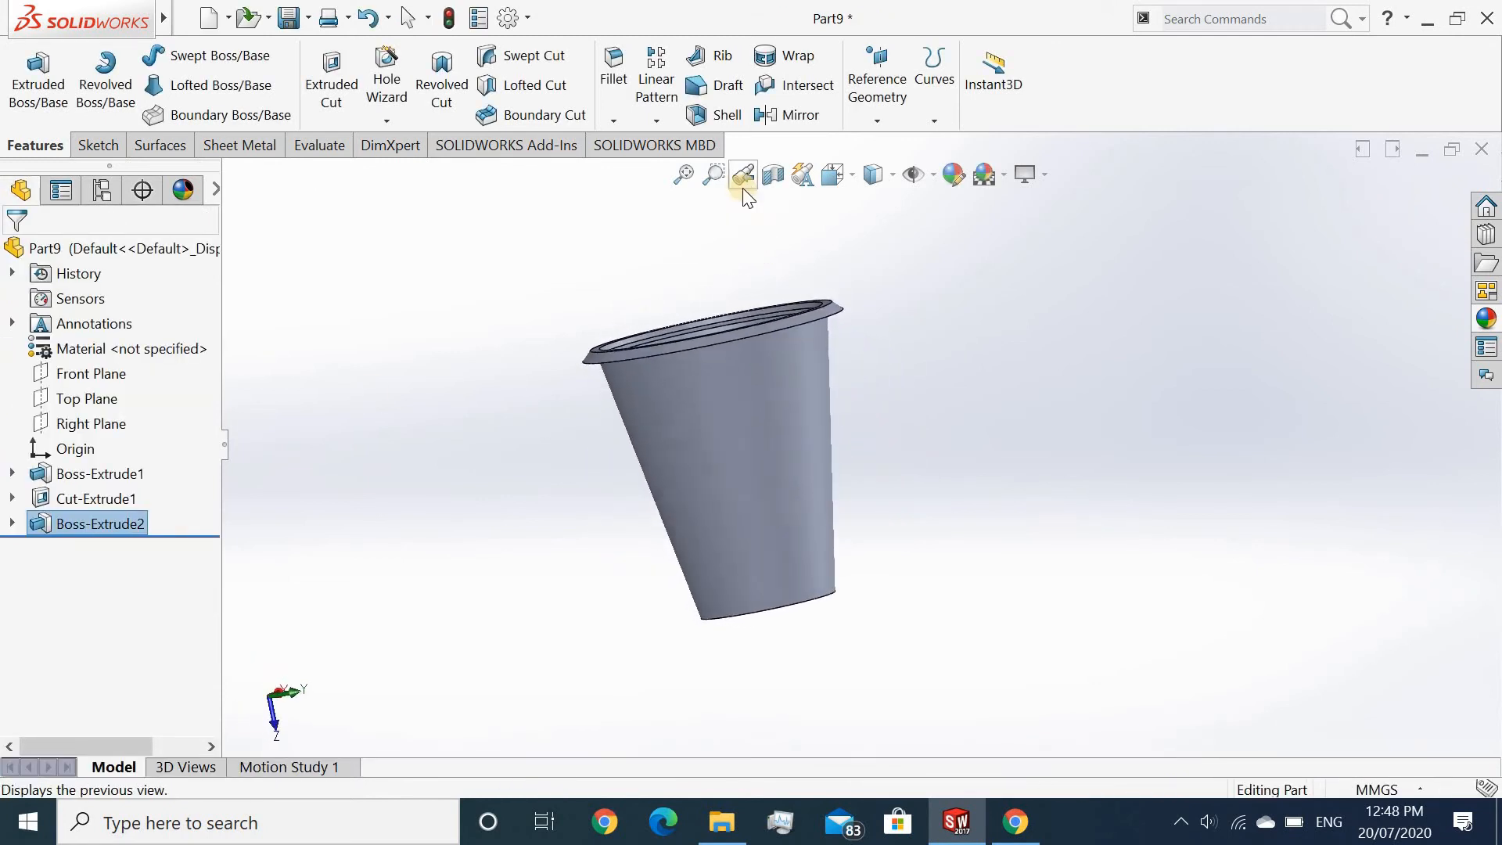
scroll(729, 344, "down", 2)
scroll(731, 332, "up", 2)
middle_click_drag(731, 332, 867, 478)
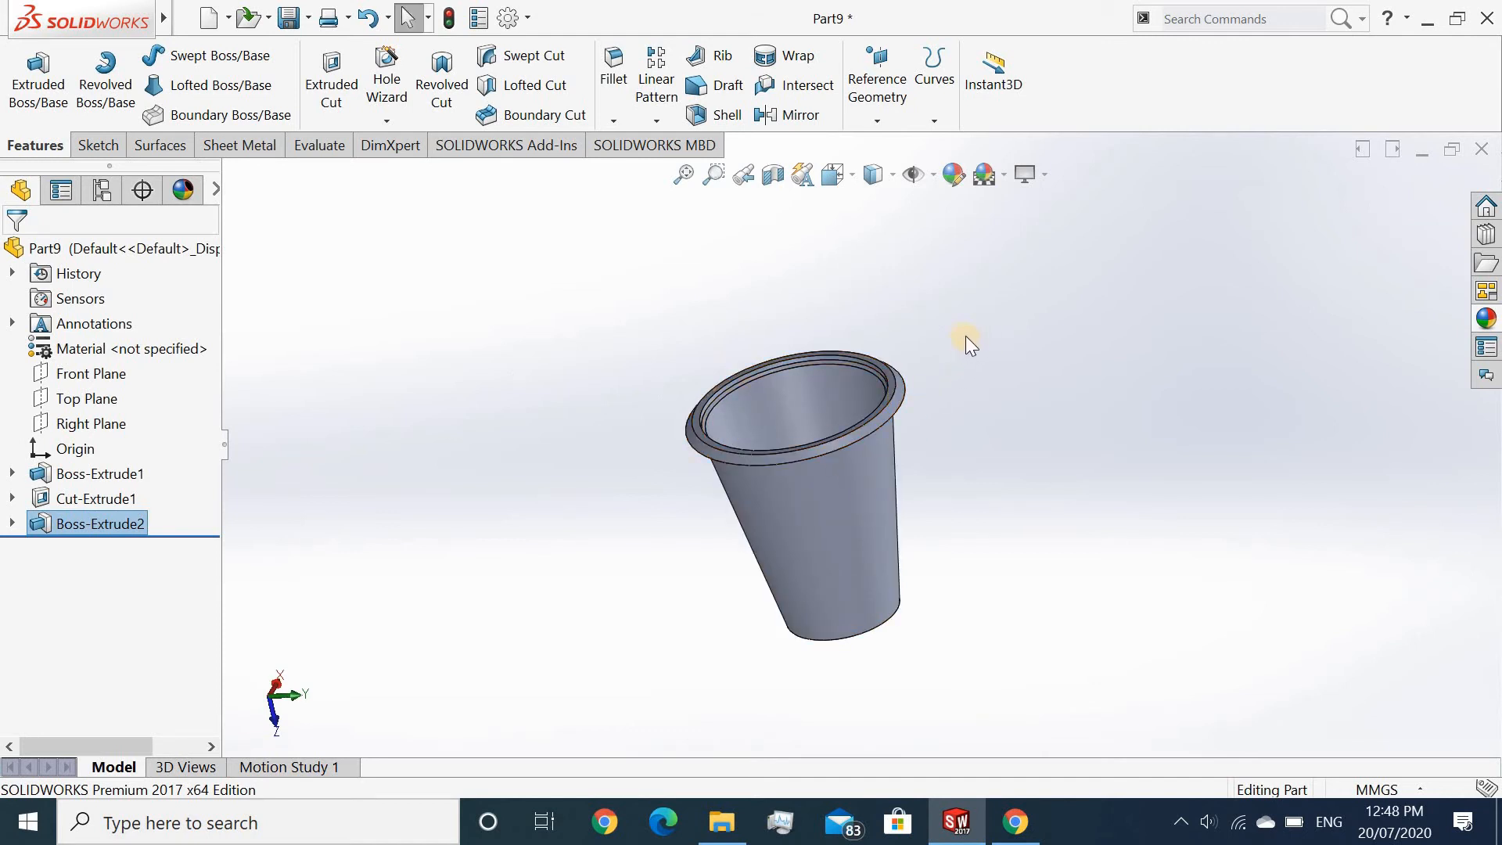
middle_click_drag(909, 416, 790, 194)
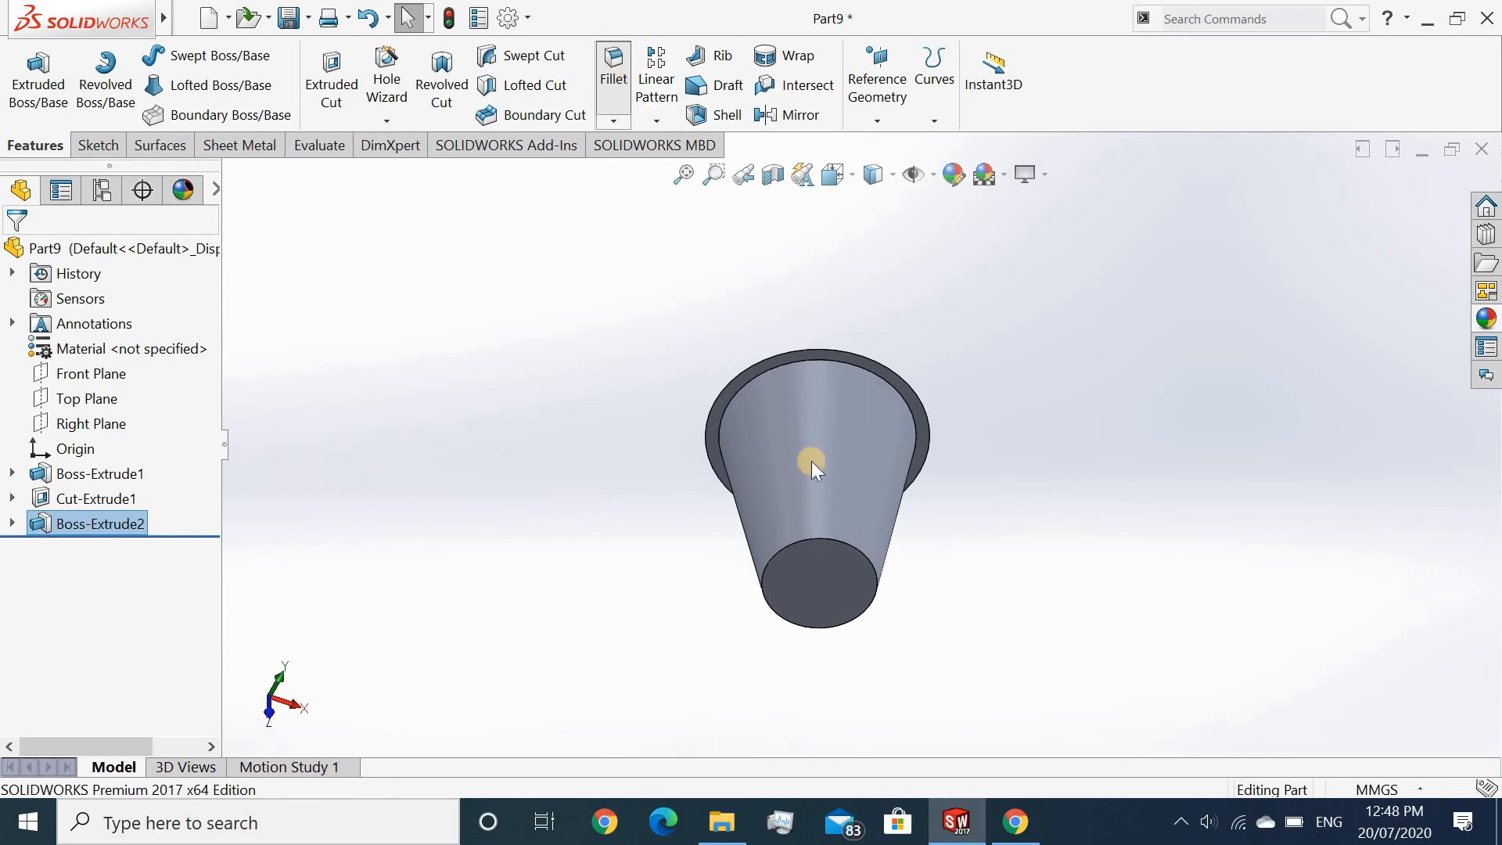
left_click(830, 538)
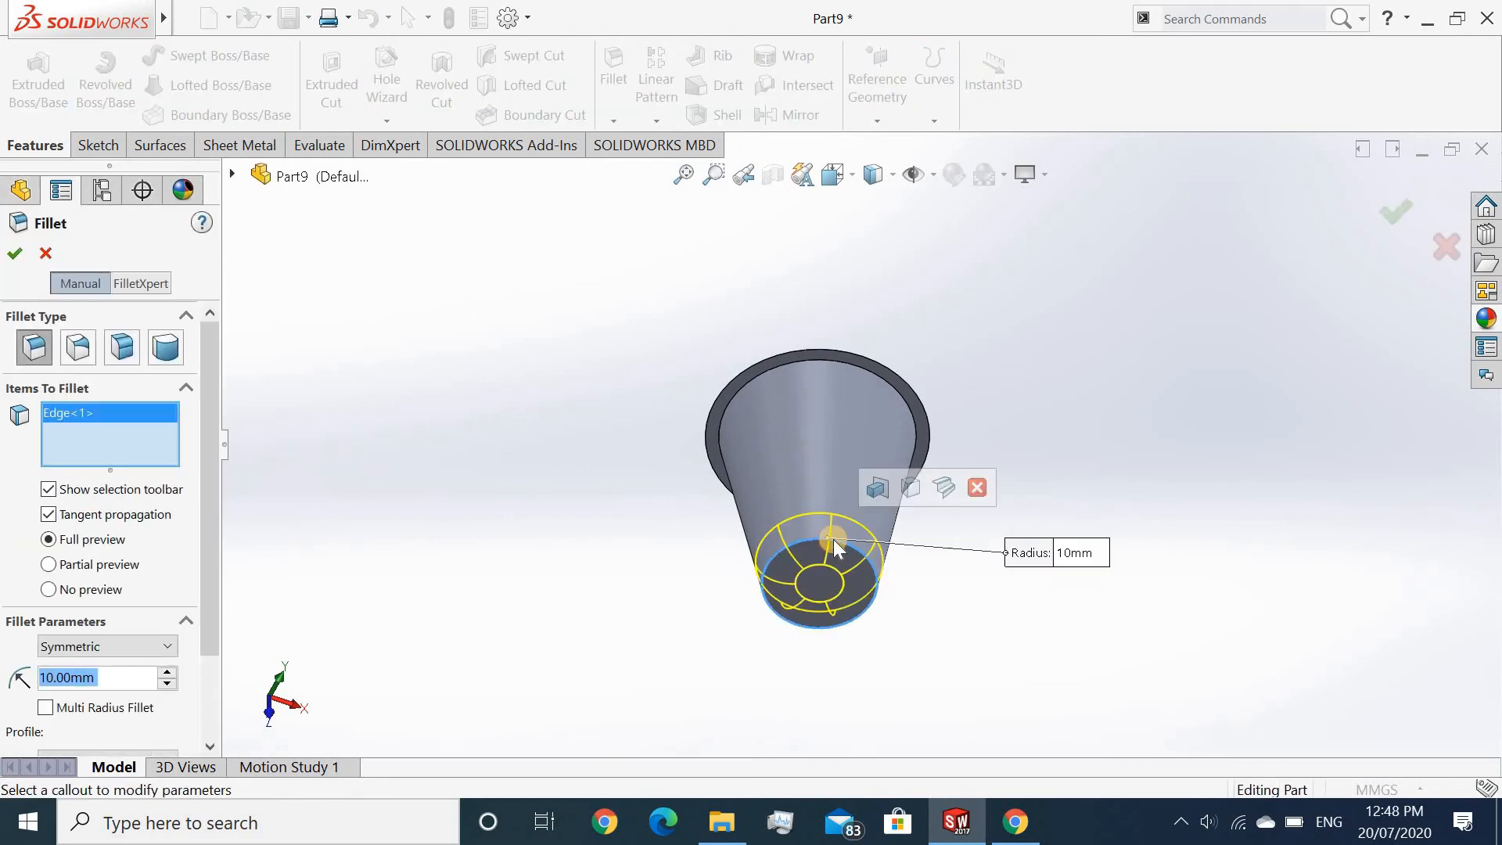
type("1")
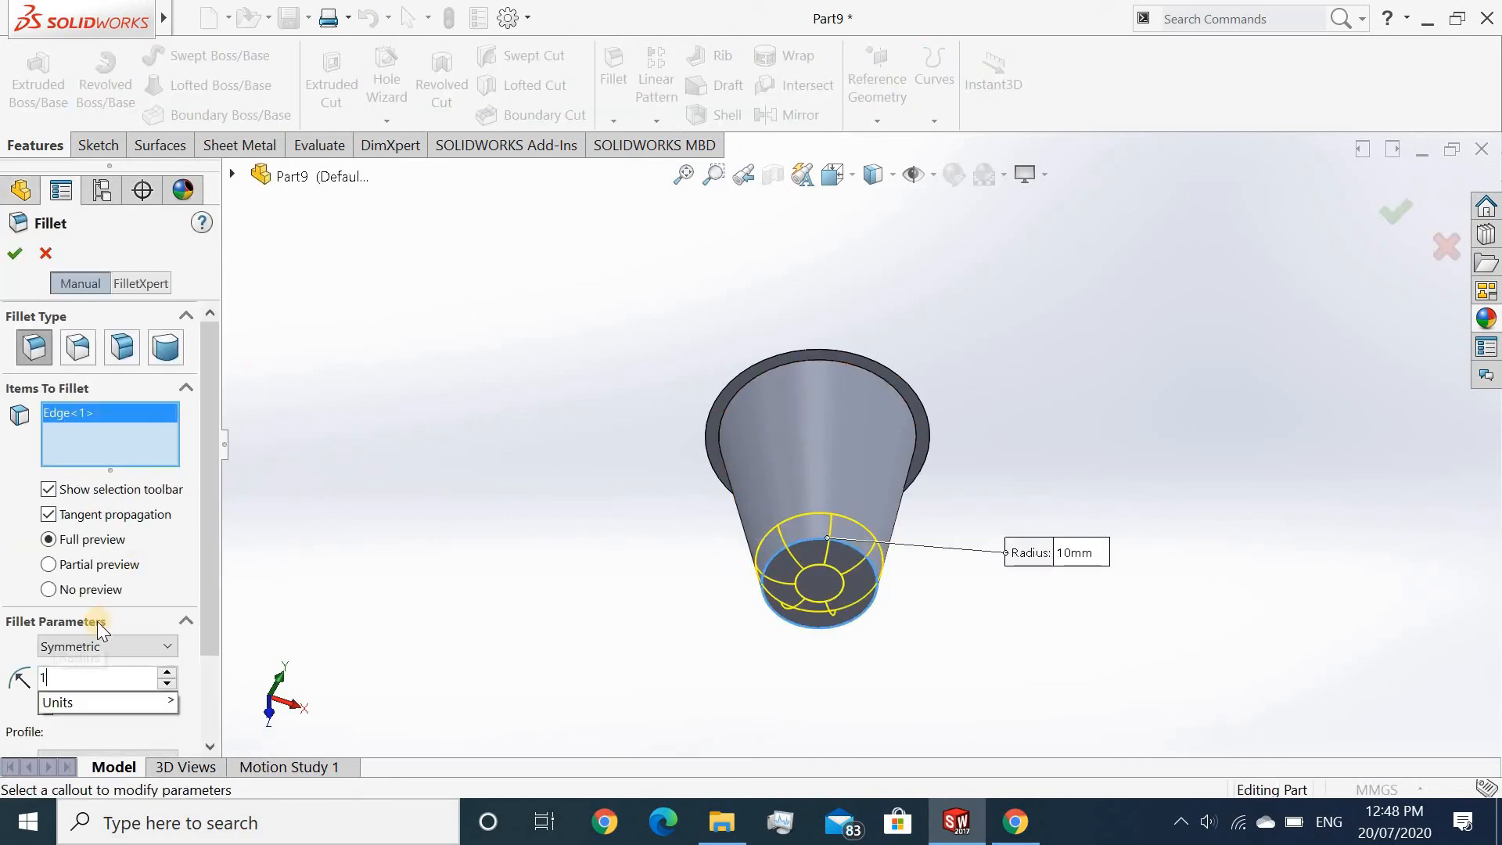
key("Return")
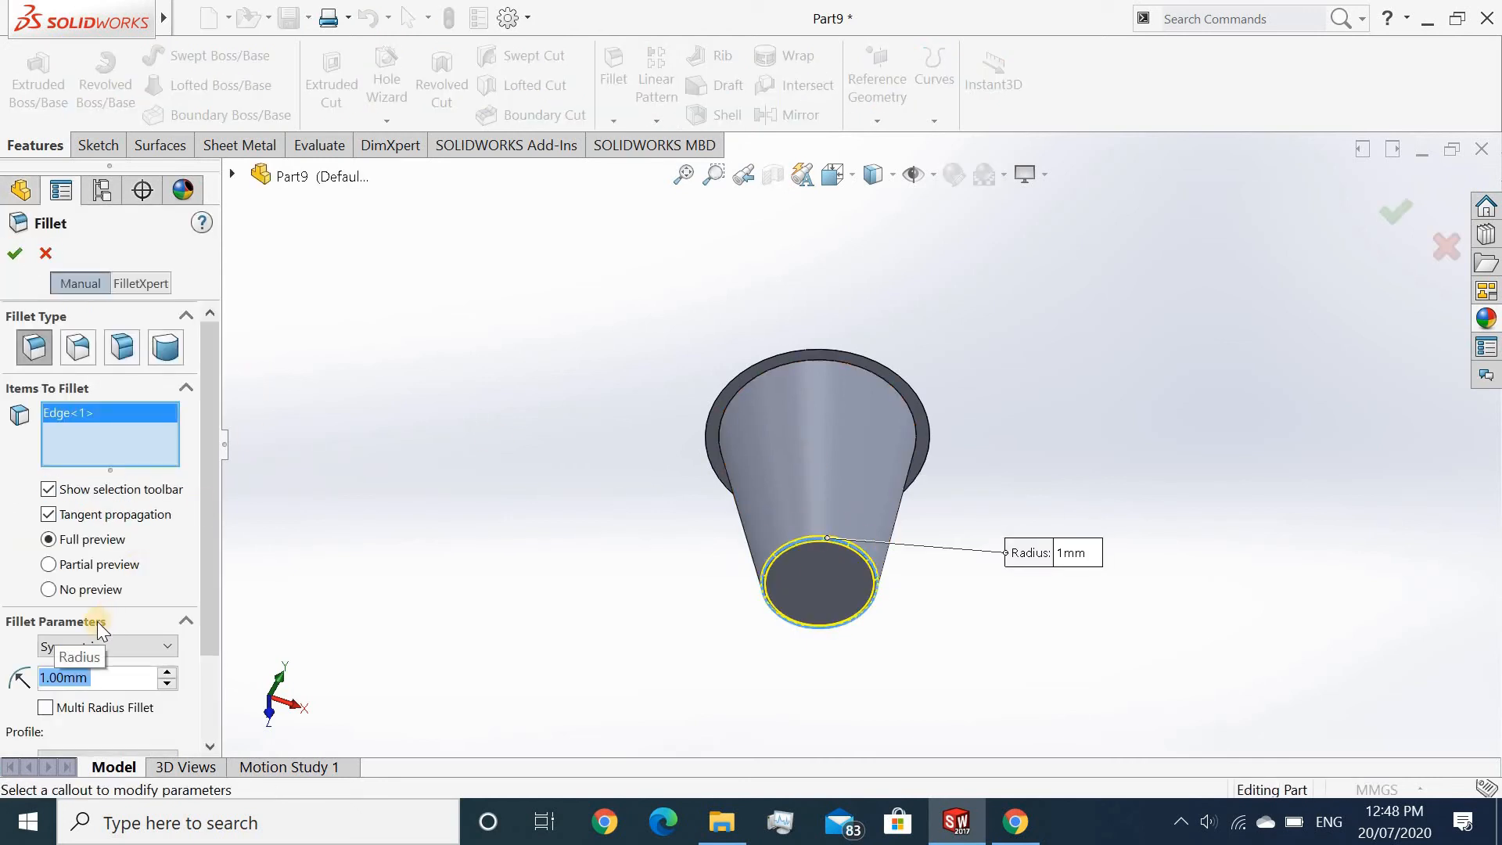
left_click(16, 256)
Step: Fillet the outer and inner edges of the rim's top face with a 1 mm radius
middle_click_drag(462, 315, 635, 612)
scroll(798, 373, "down", 5)
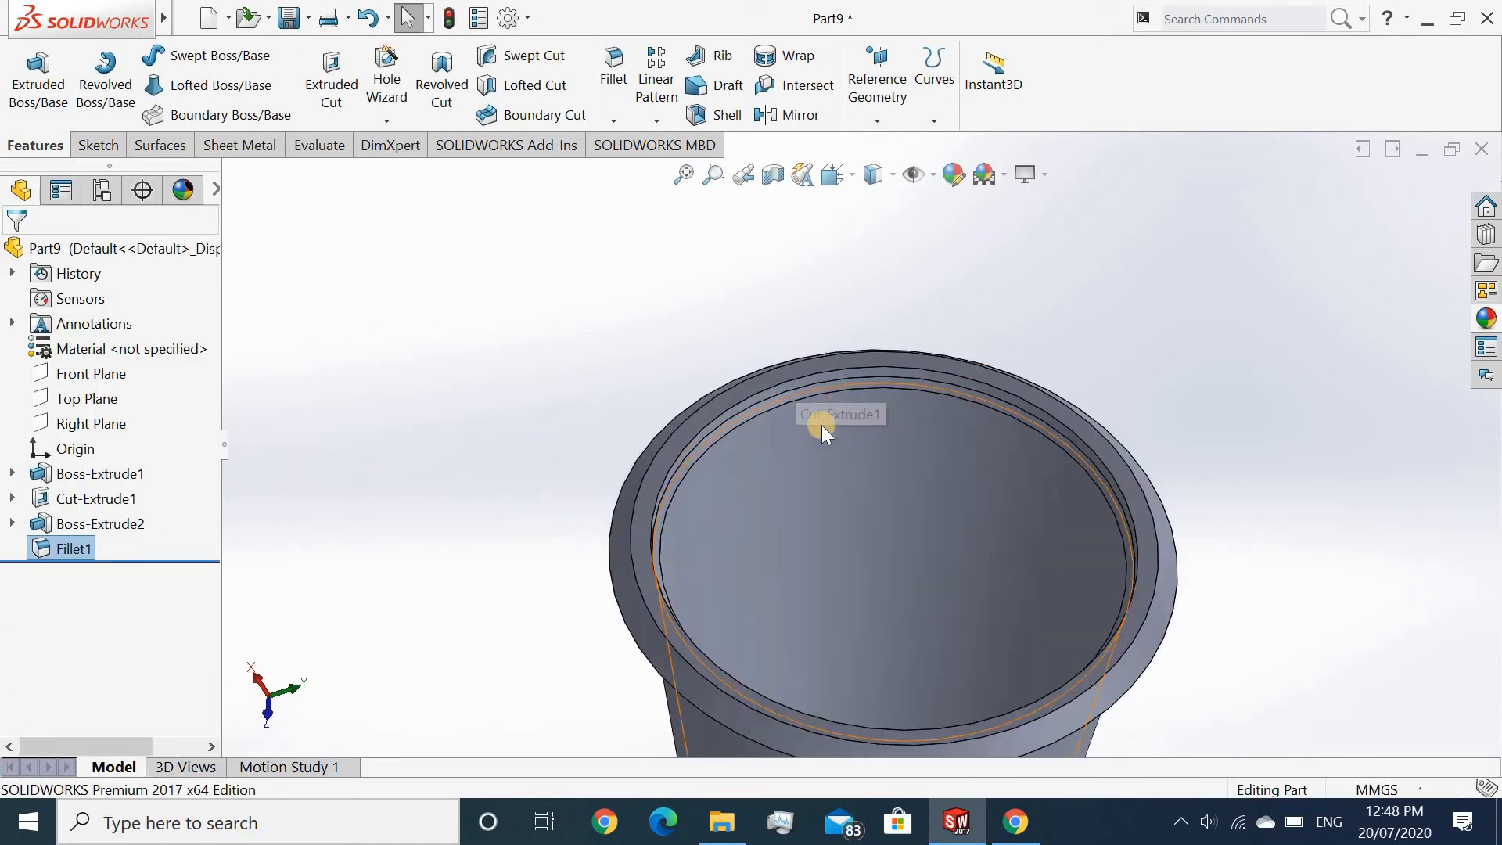
scroll(732, 376, "up", 8)
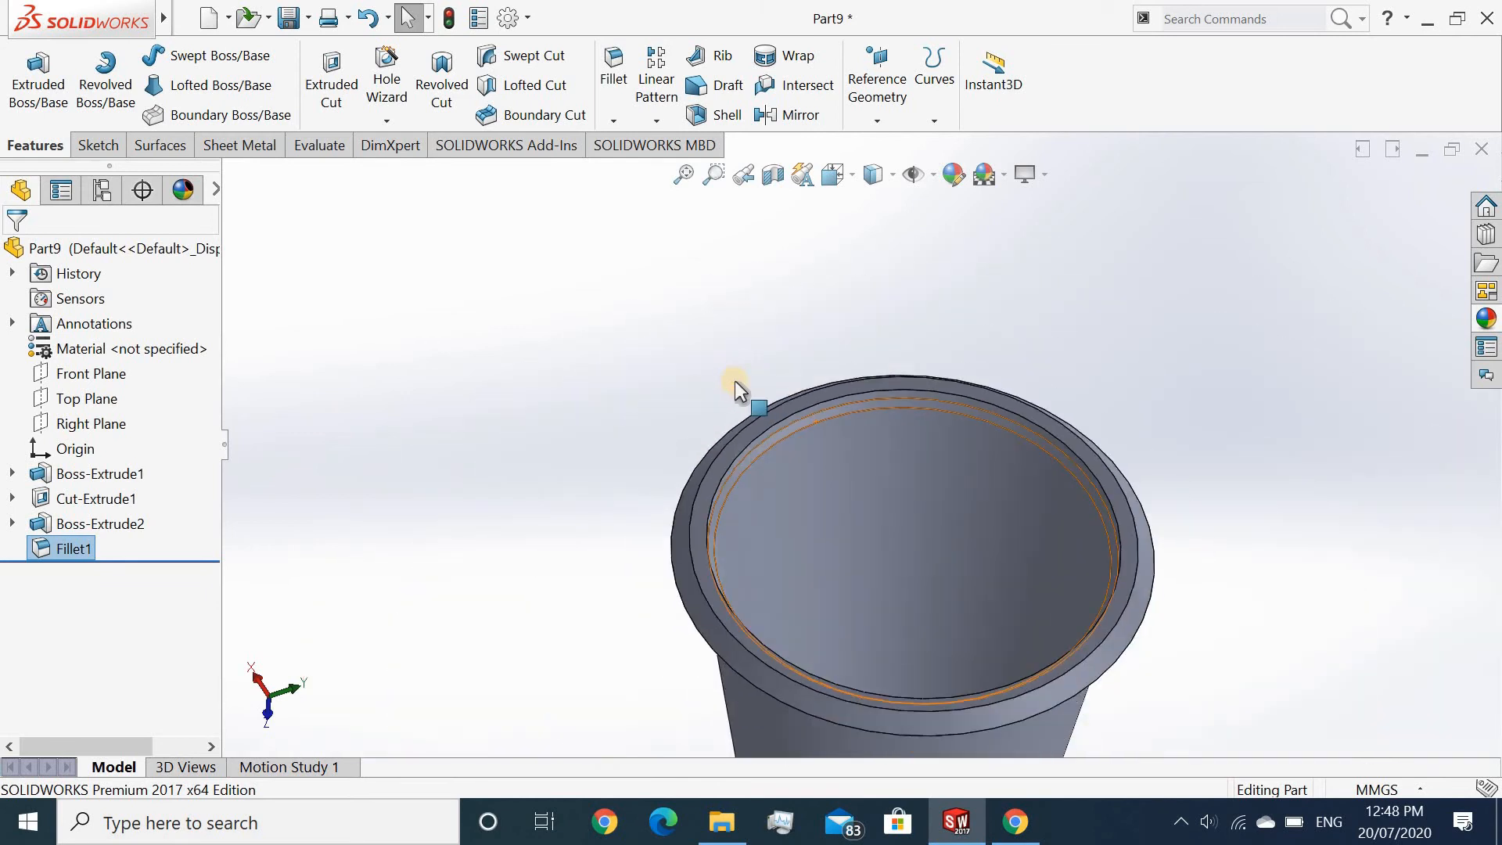
scroll(964, 606, "down", 3)
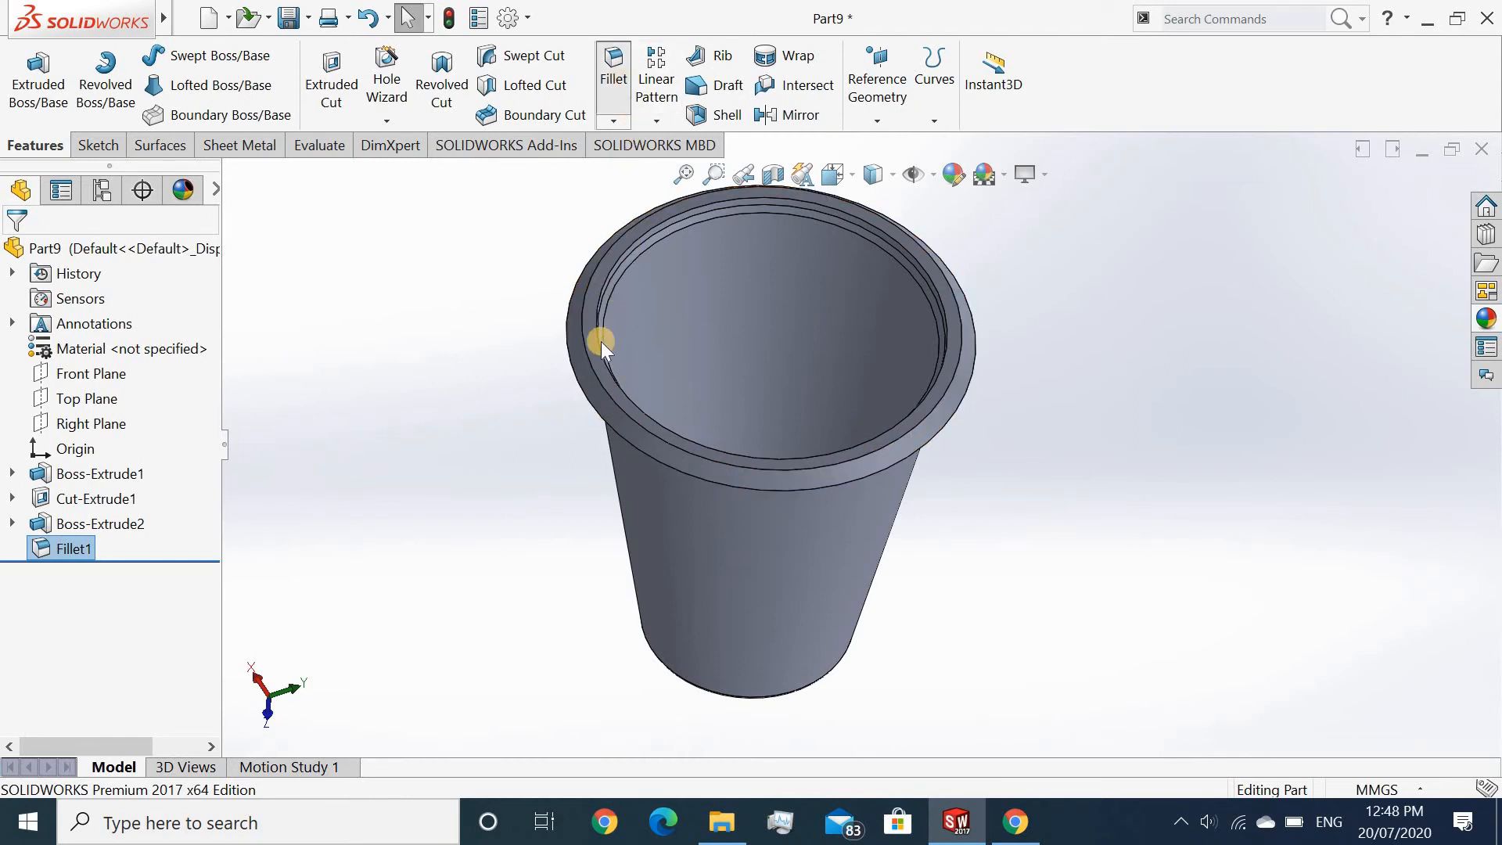
left_click(598, 381)
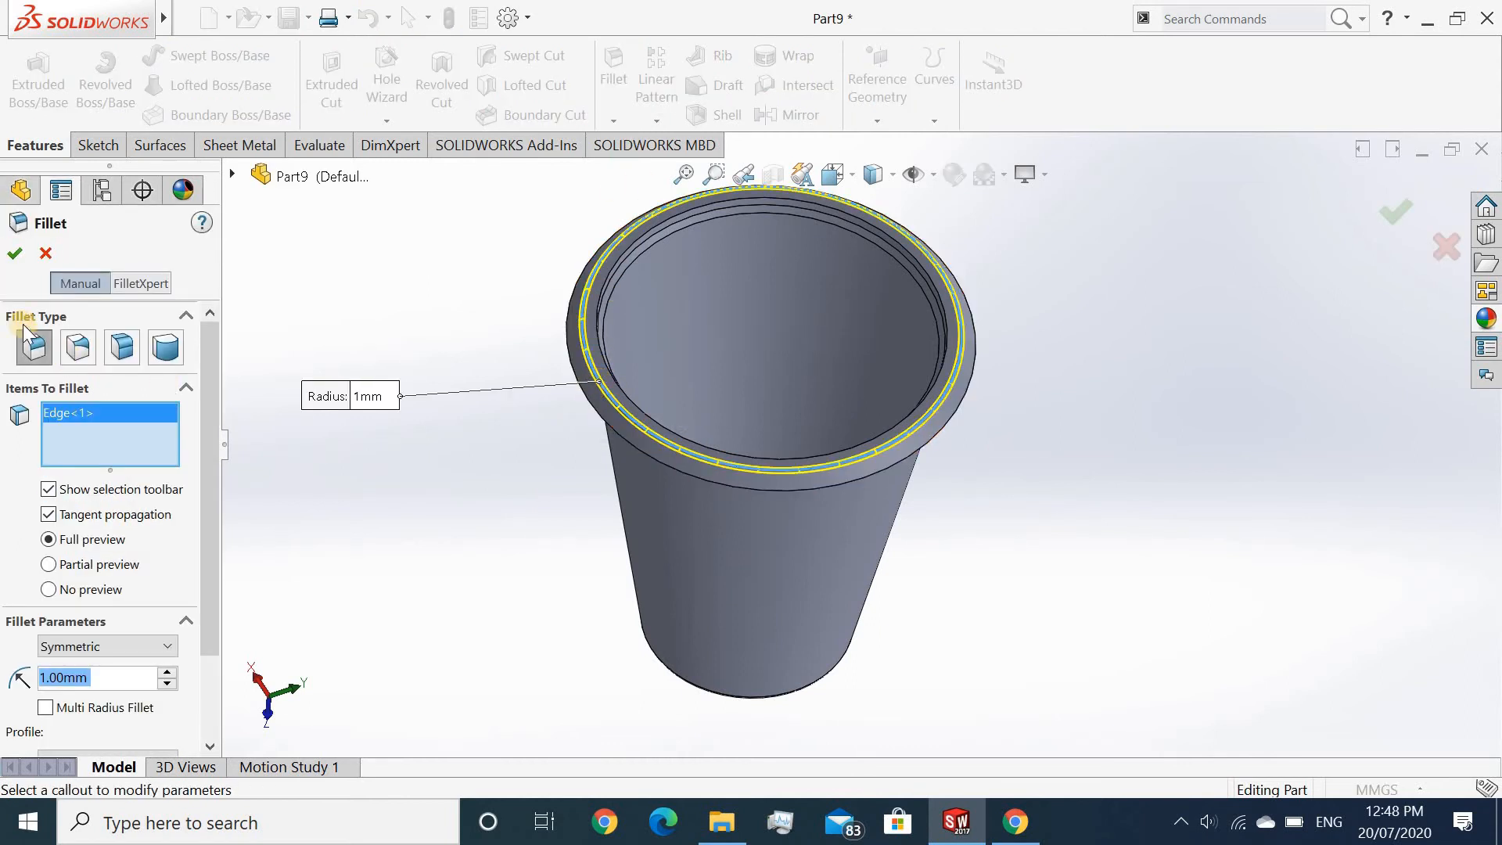
left_click(614, 378)
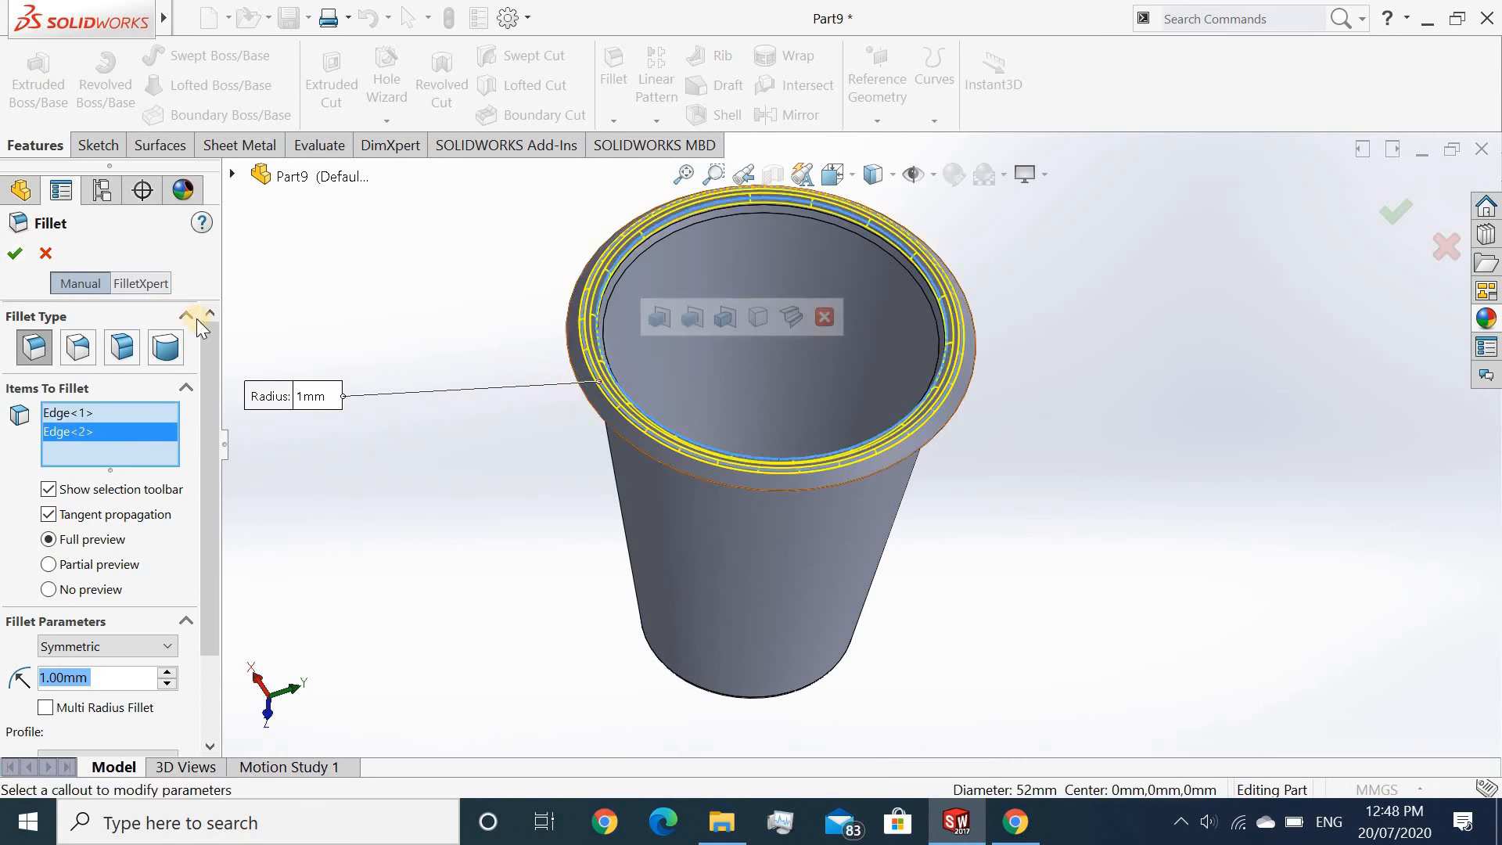
left_click(13, 256)
Step: Try to apply the clear glass appearance to the cup
scroll(495, 353, "down", 2)
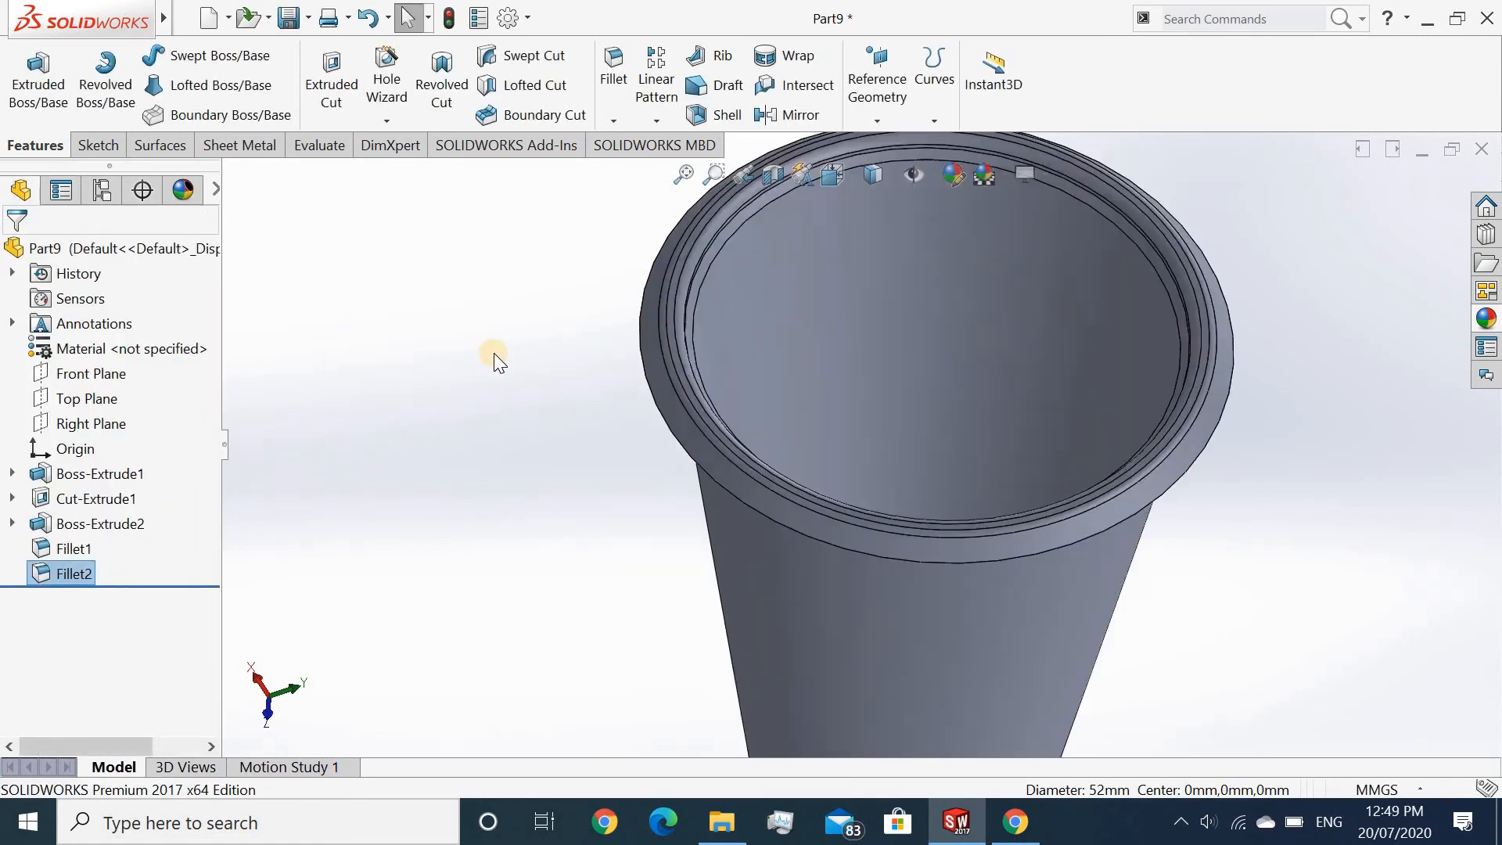
scroll(709, 402, "up", 3)
middle_click_drag(707, 335, 847, 359)
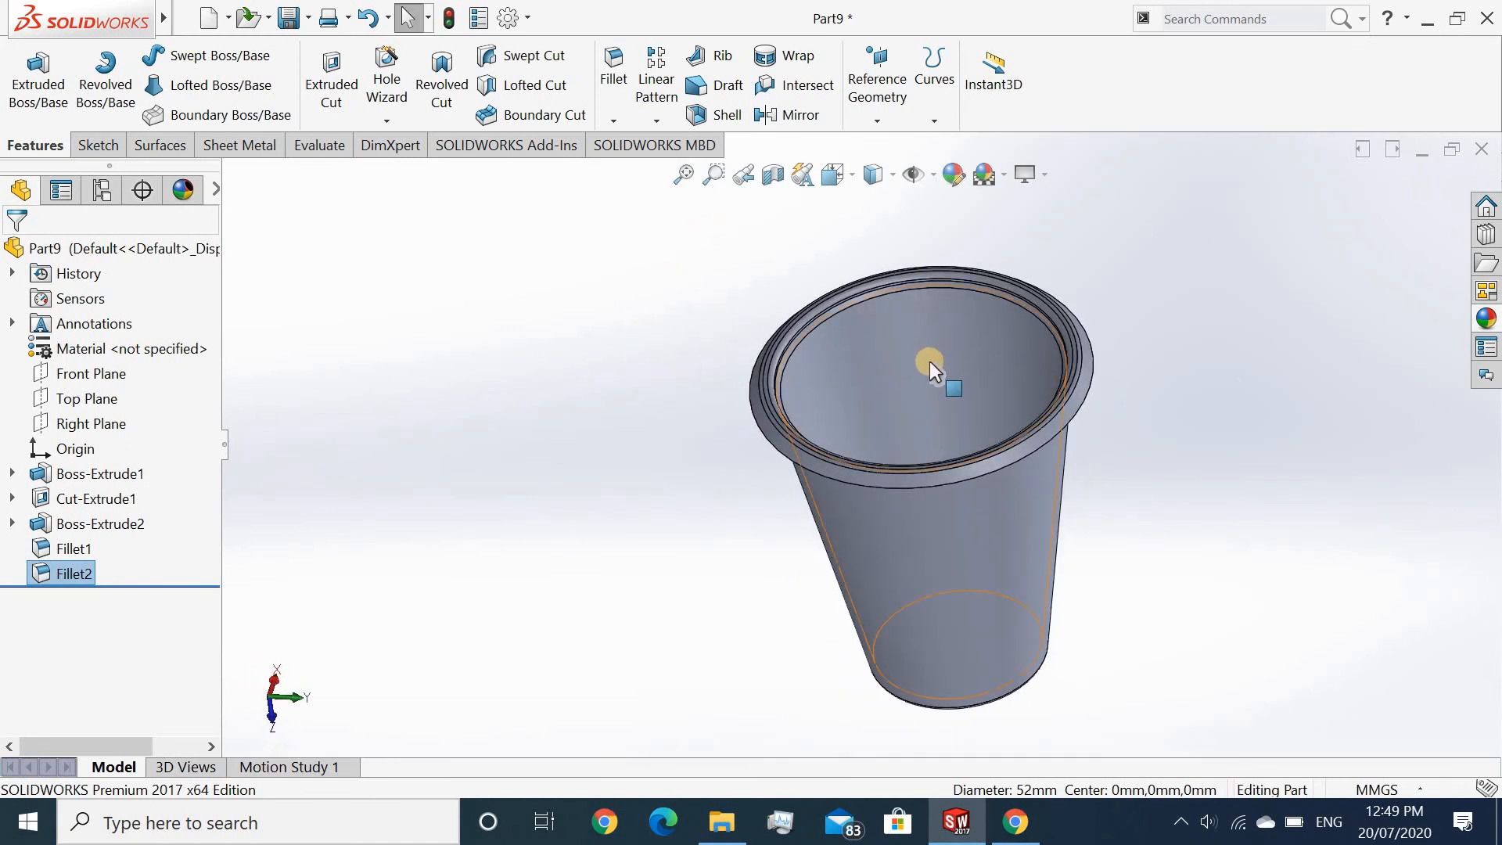
middle_click_drag(1027, 411, 960, 325)
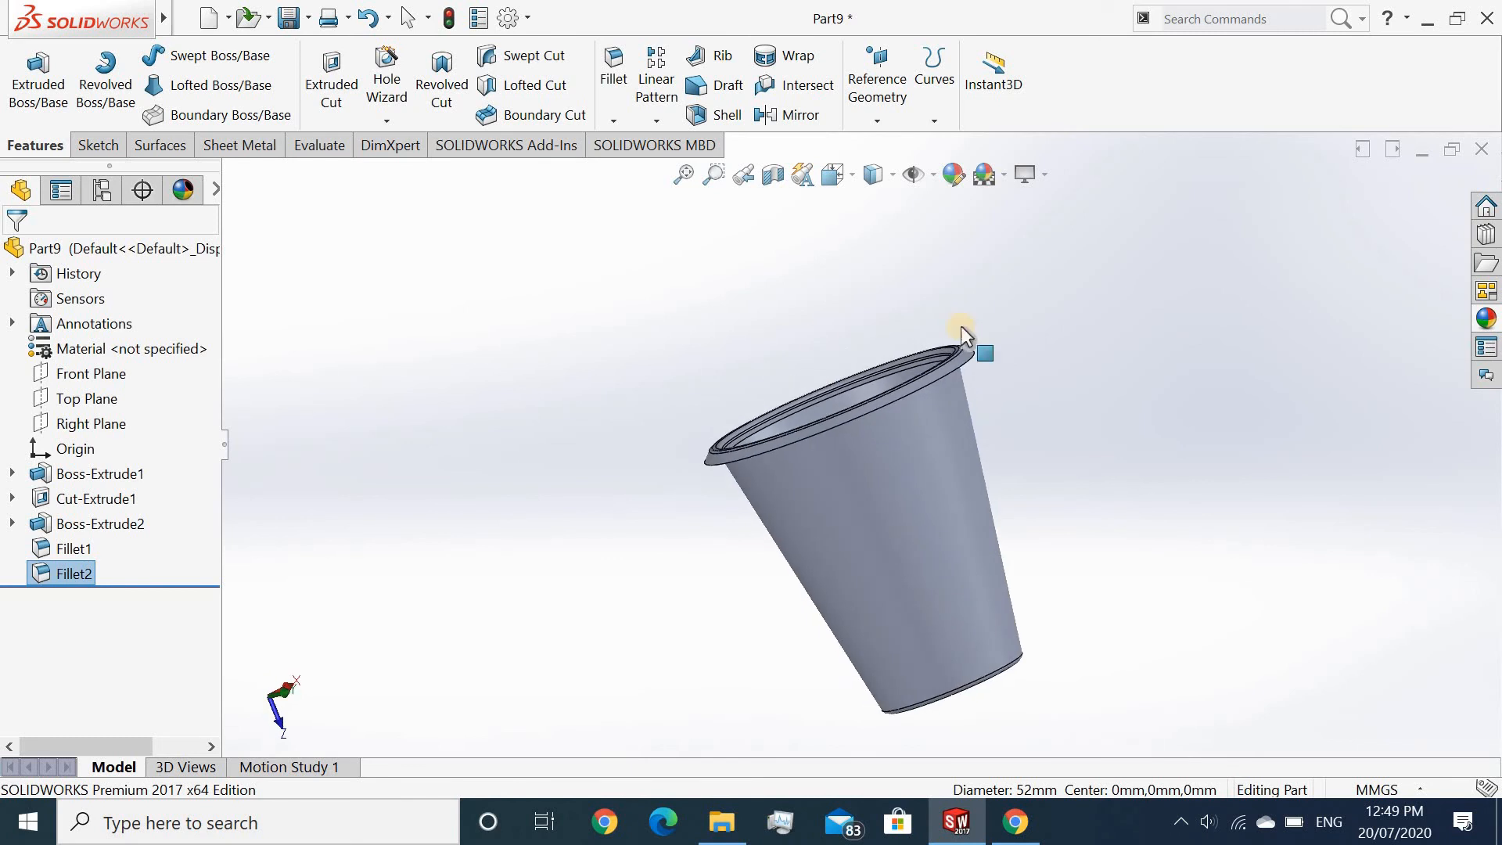
left_click(1486, 317)
double_click(1209, 478)
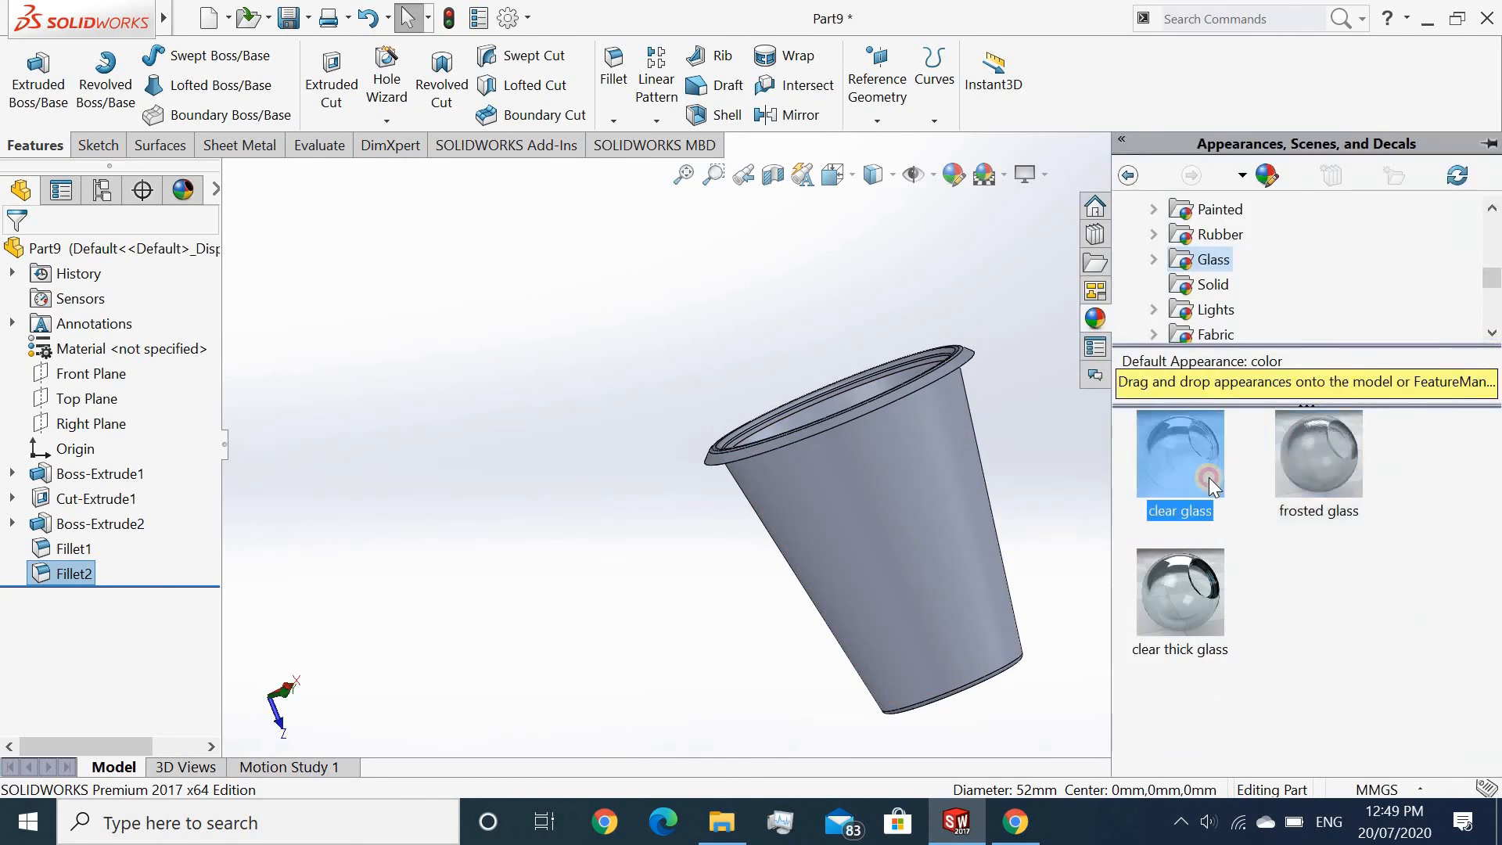
left_click(978, 297)
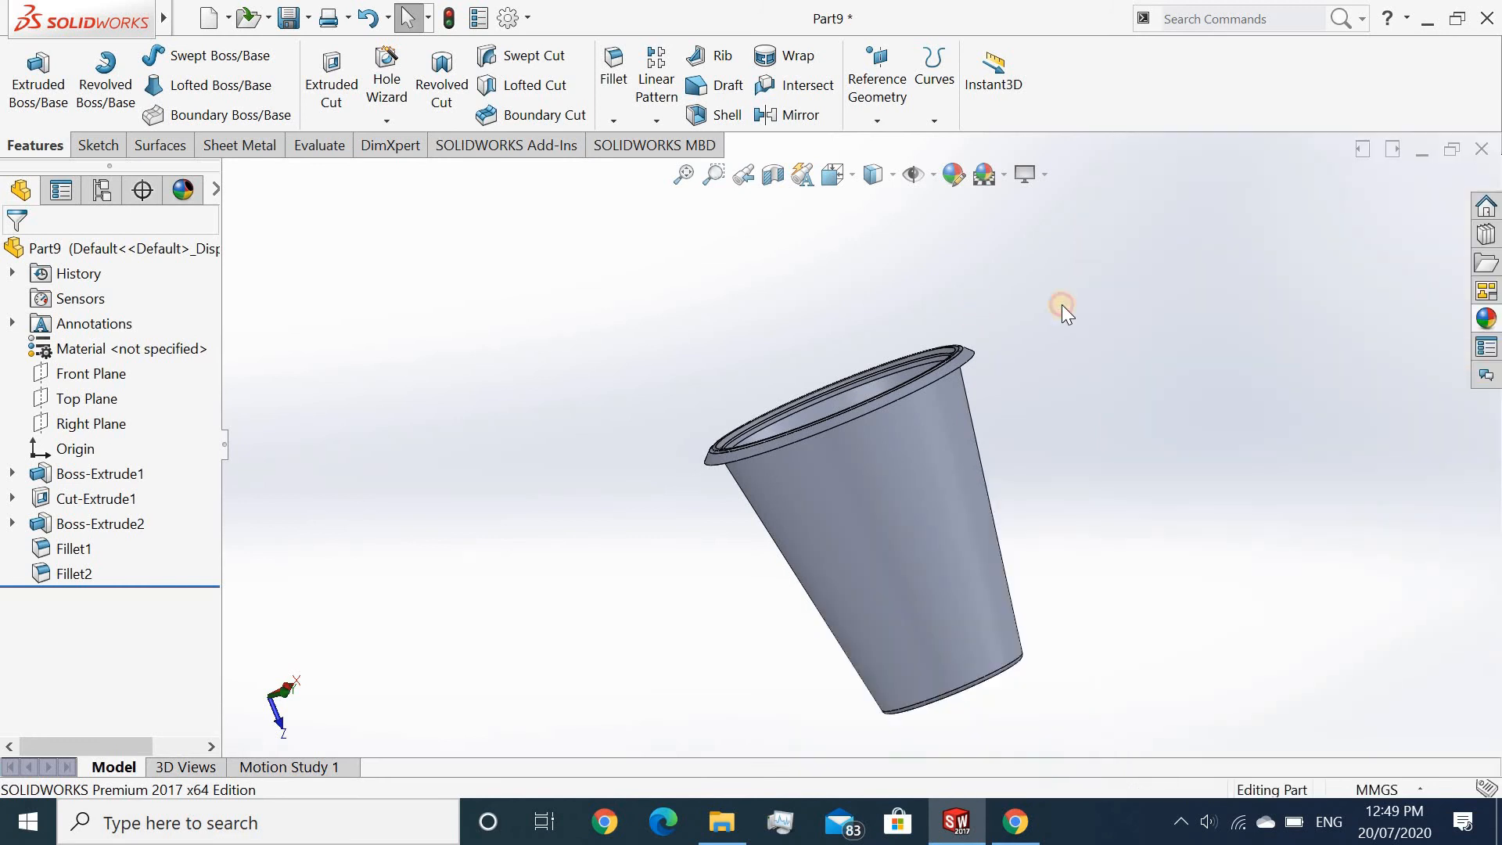
Step: Try frosted glass on the cup and apply the clear glass appearance instead
left_click(1483, 320)
double_click(1317, 446)
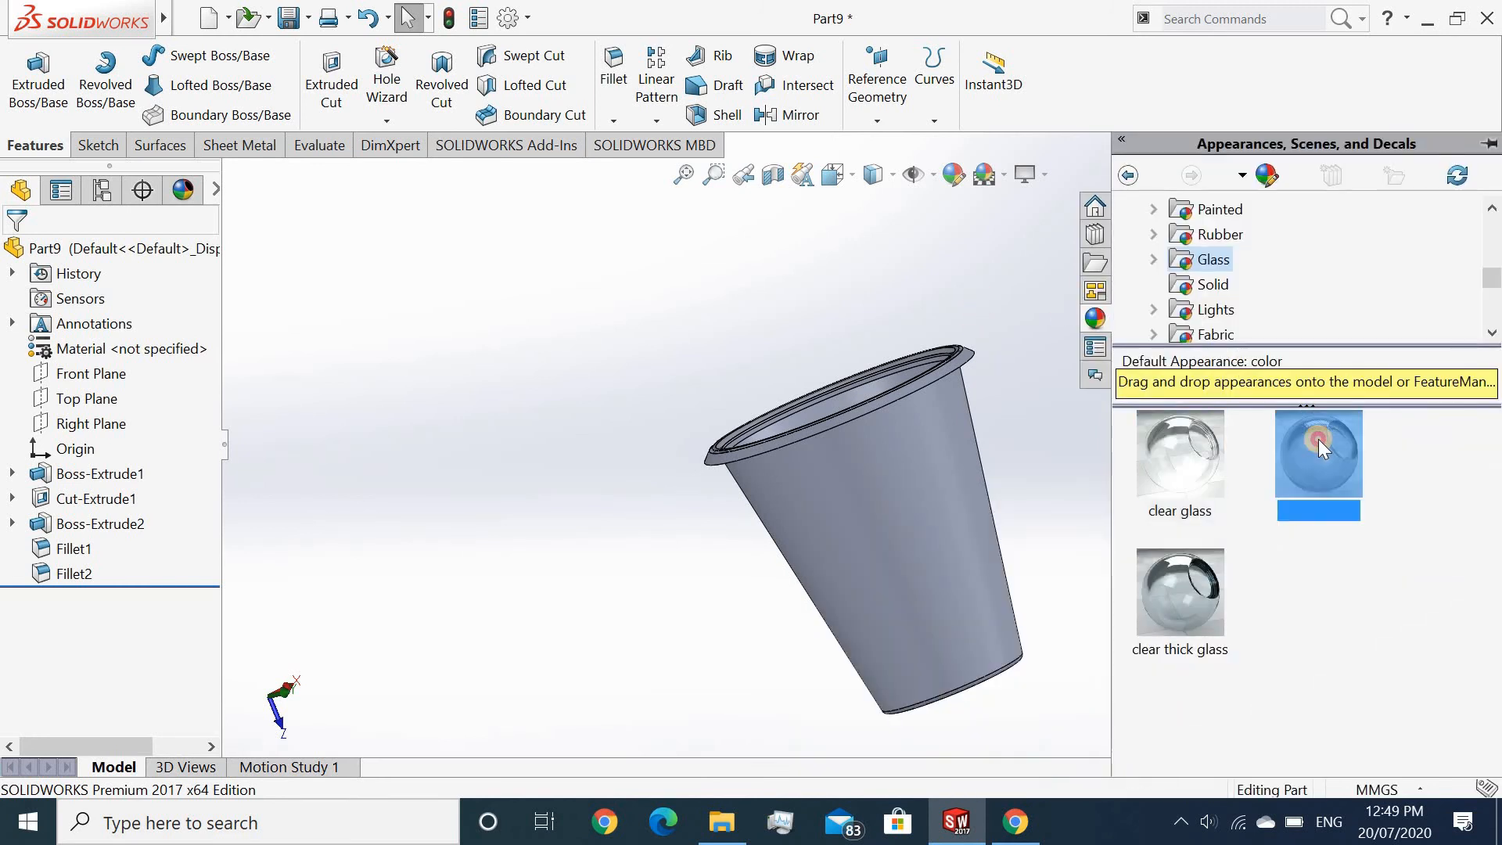
left_click(1251, 454)
double_click(1155, 463)
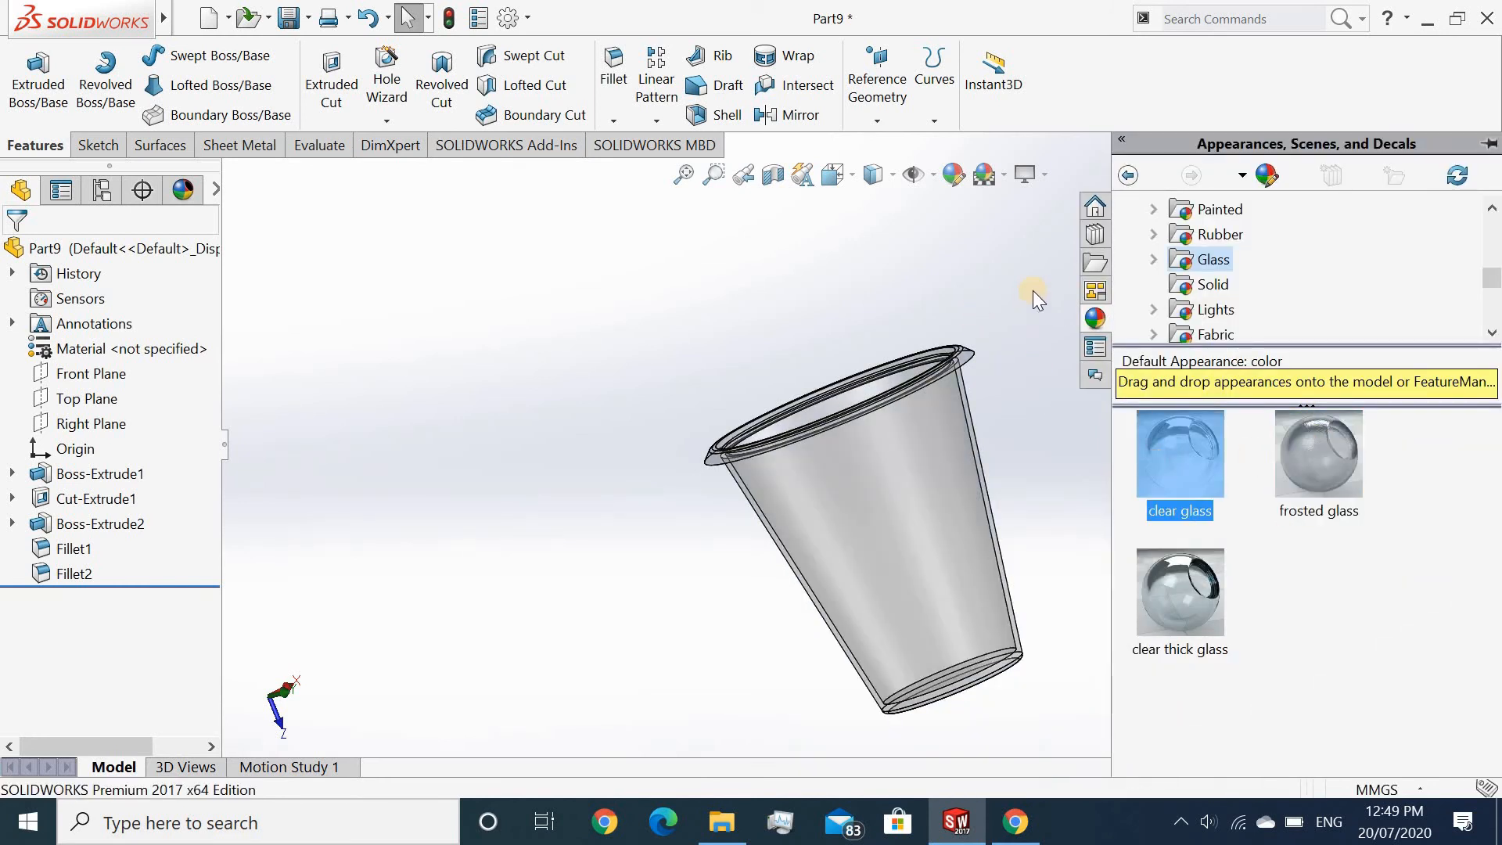
middle_click_drag(911, 283, 970, 468)
Step: Switch the cup's appearance to frosted glass and back to clear glass to compare the two
double_click(1315, 453)
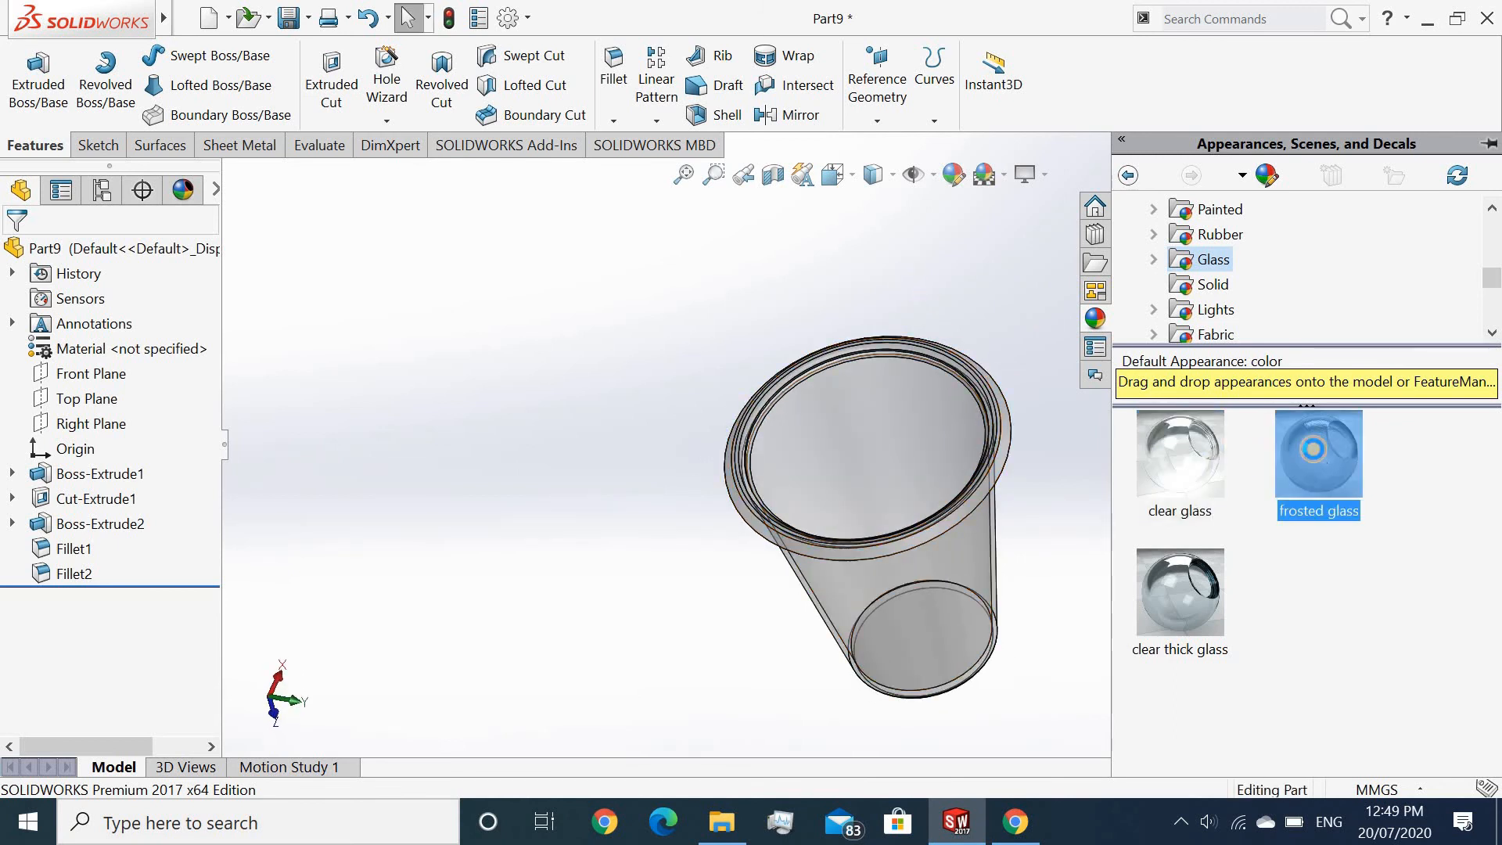
middle_click_drag(959, 289, 885, 158)
double_click(1181, 494)
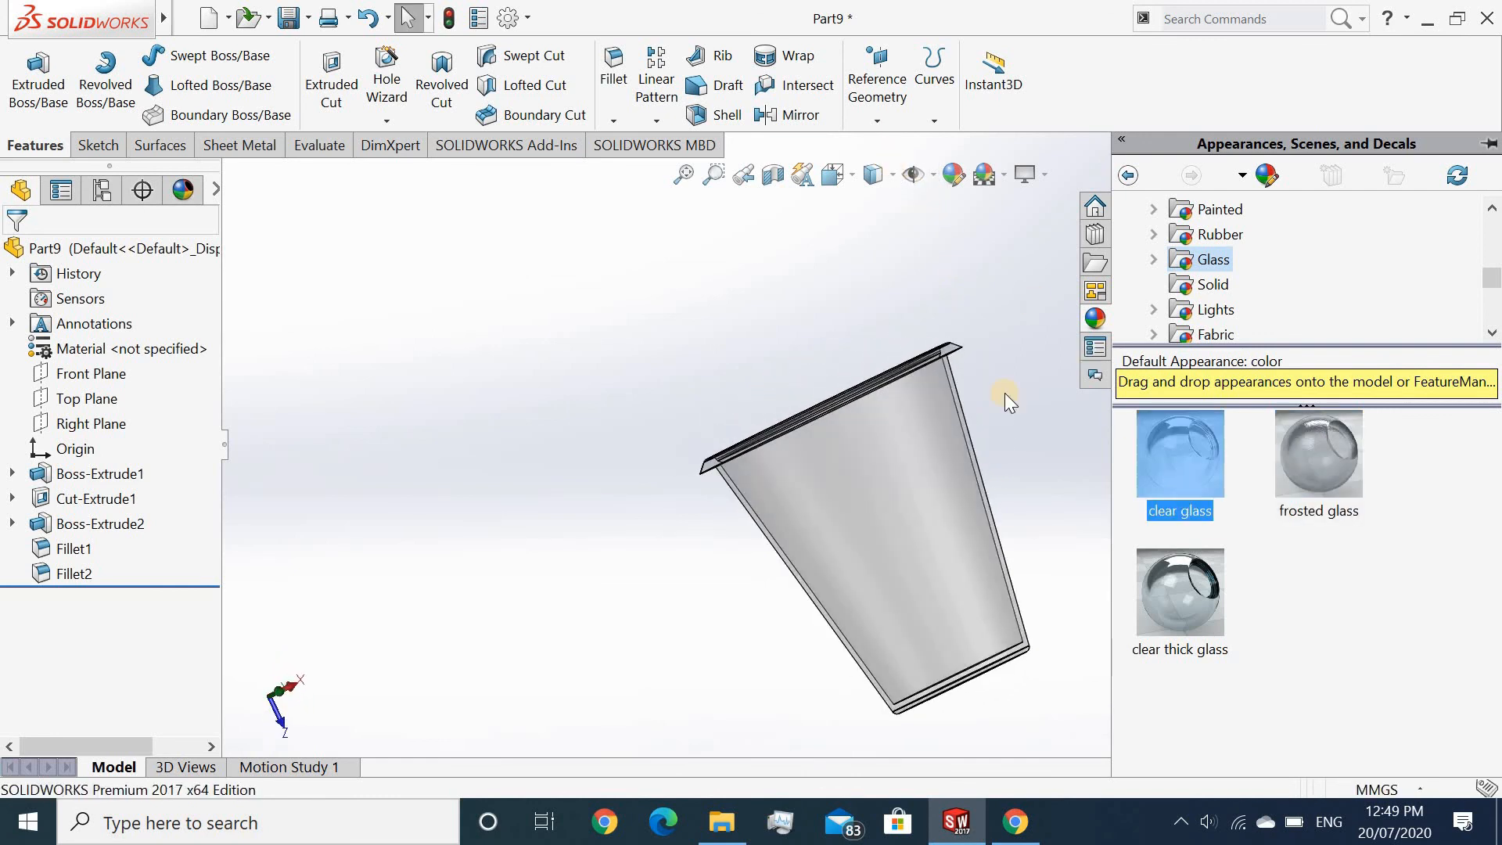
middle_click_drag(724, 261, 821, 318)
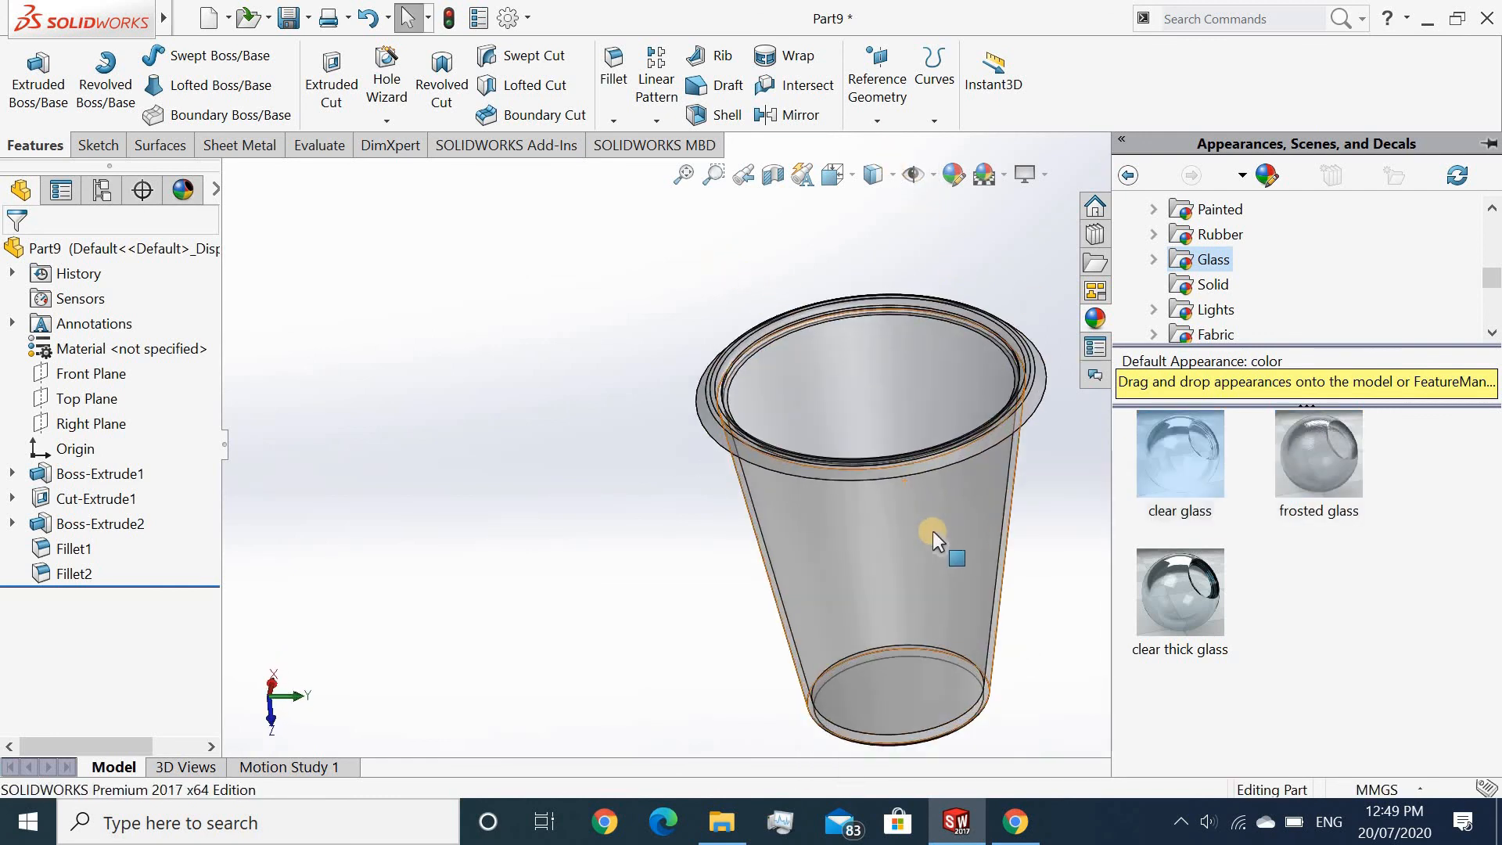
Step: Apply the frosted glass appearance to the whole cup and inspect it from the side
double_click(1327, 448)
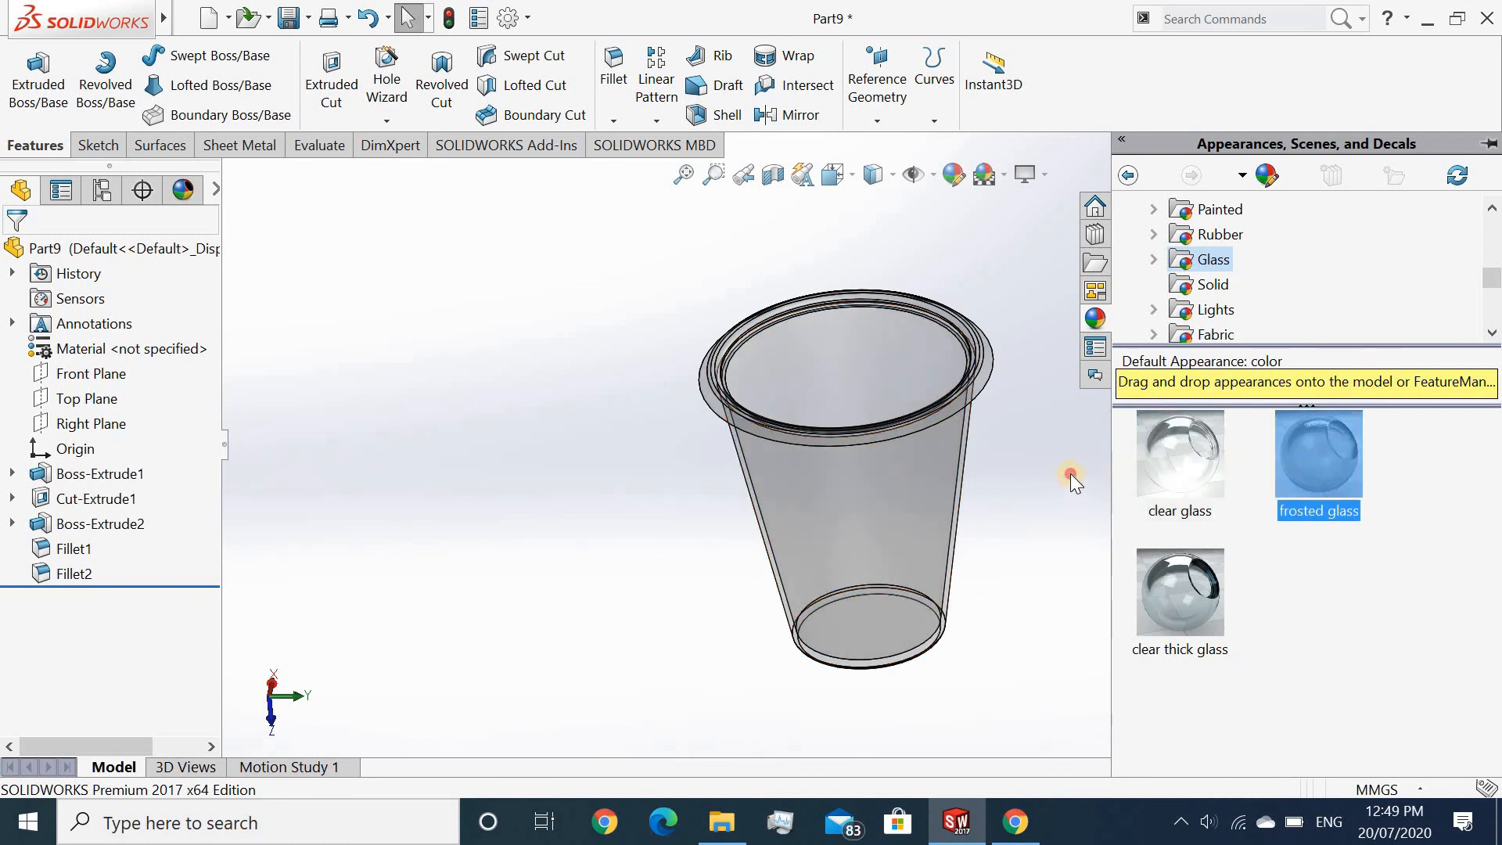
middle_click_drag(1086, 448, 1013, 406)
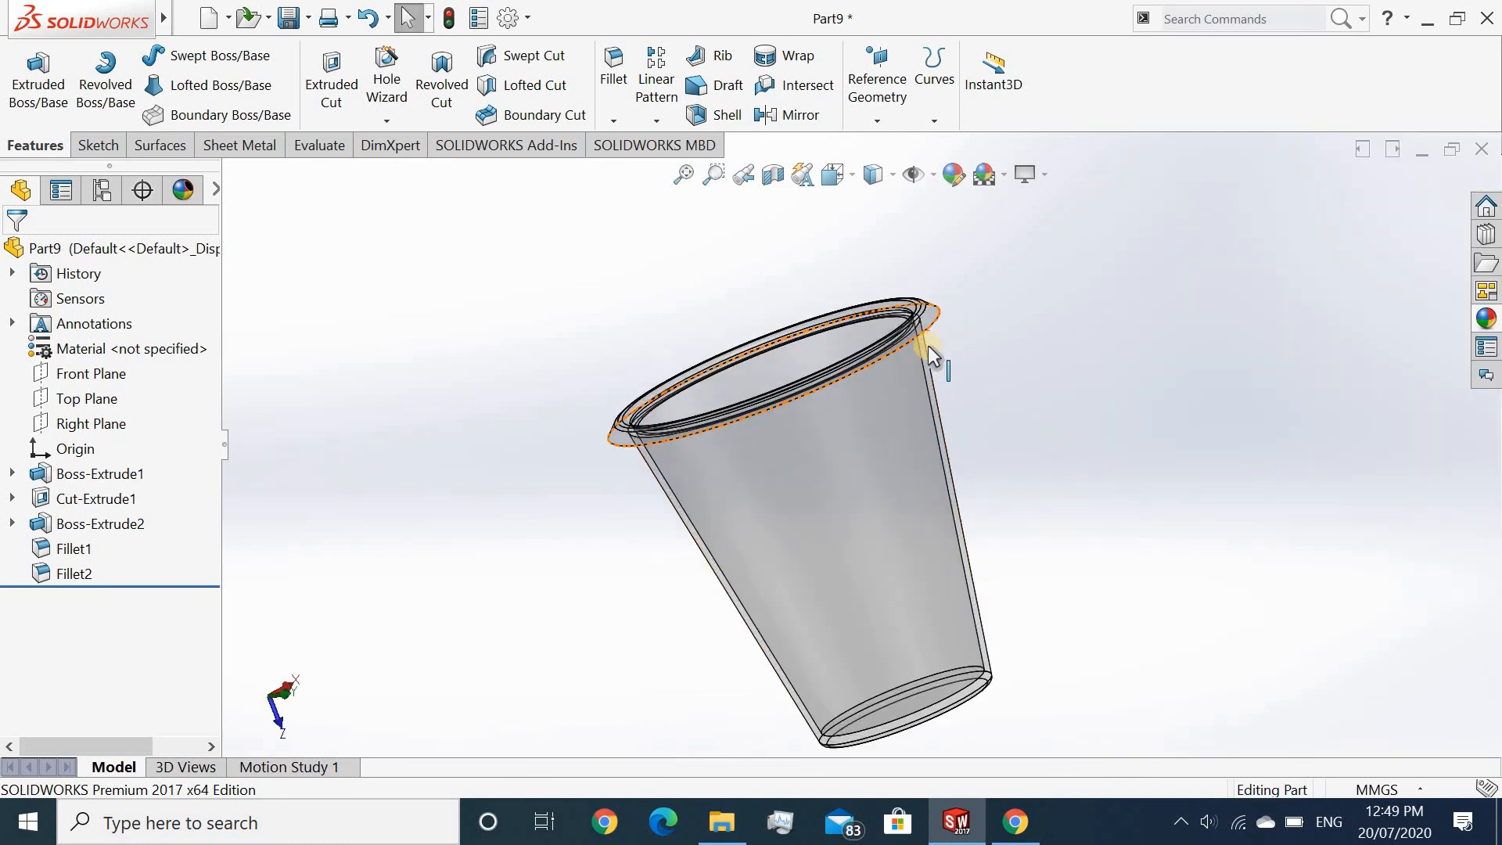
scroll(790, 579, "down", 3)
scroll(813, 556, "up", 1)
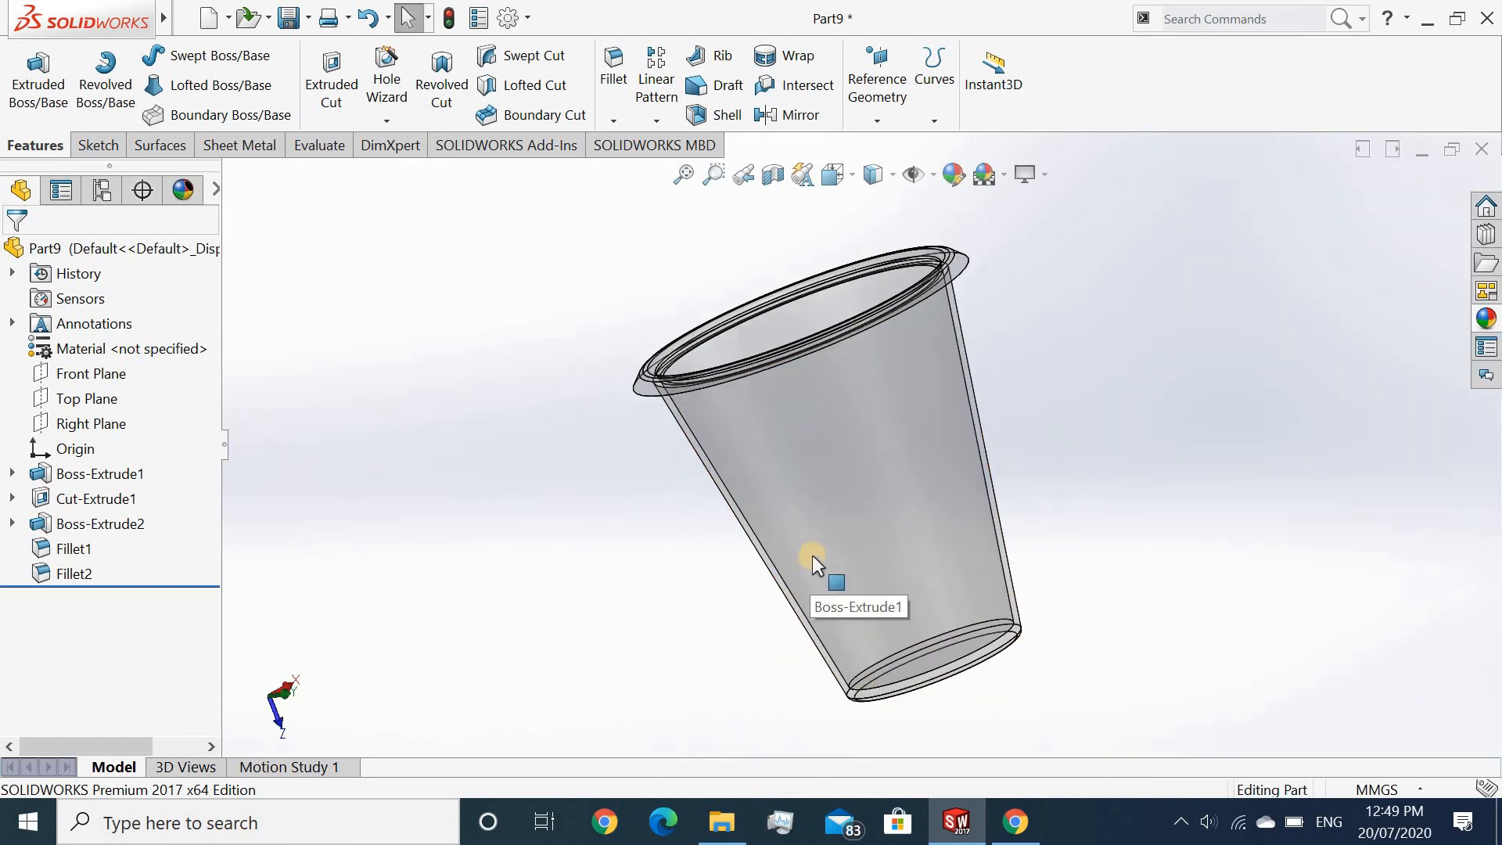